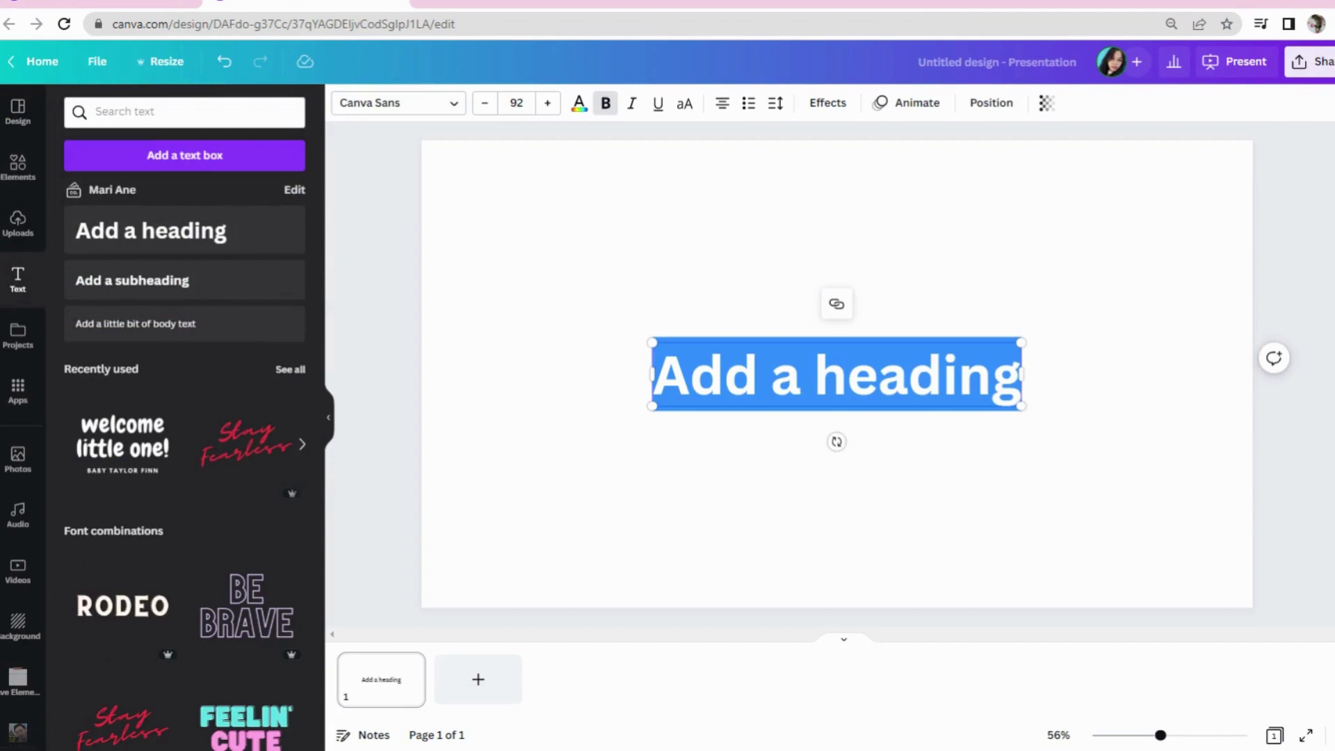
Replace the heading text with SLICED and set its font to Montserrat Extra-Bold
type("SLICED")
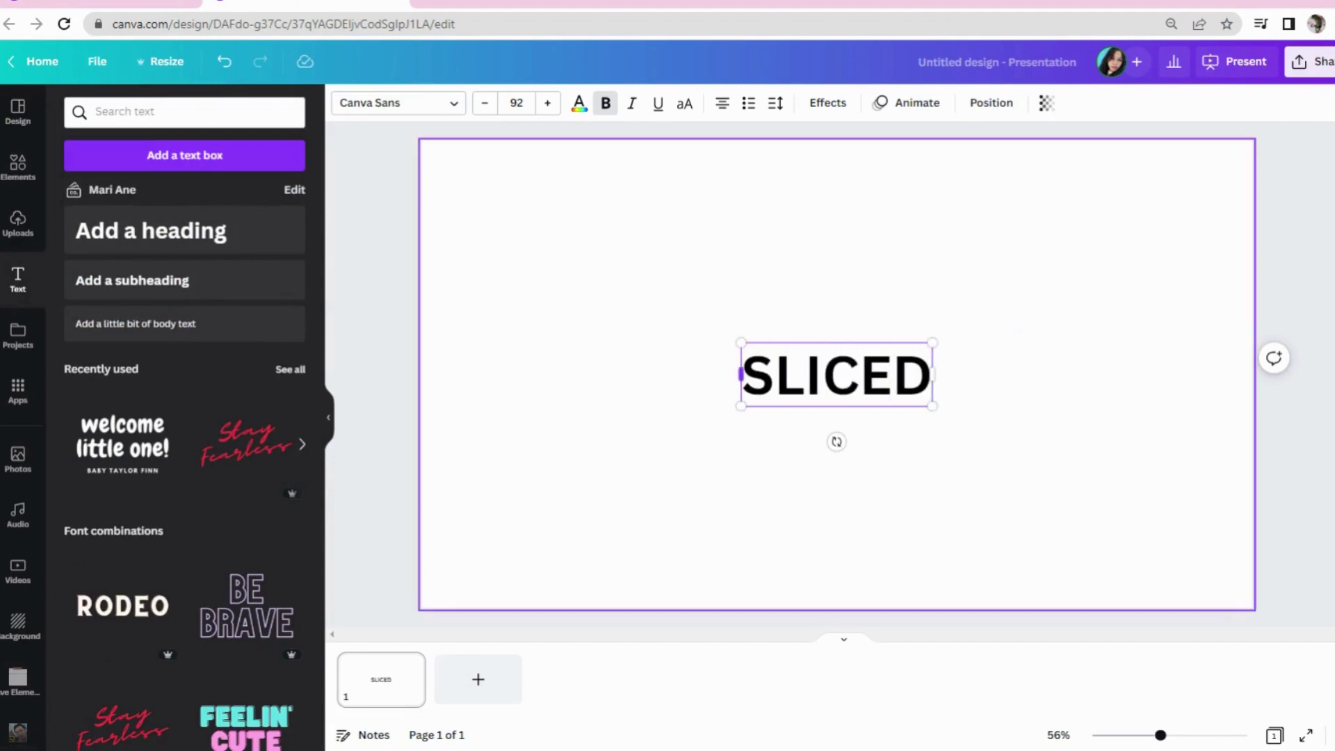
left_click(681, 373)
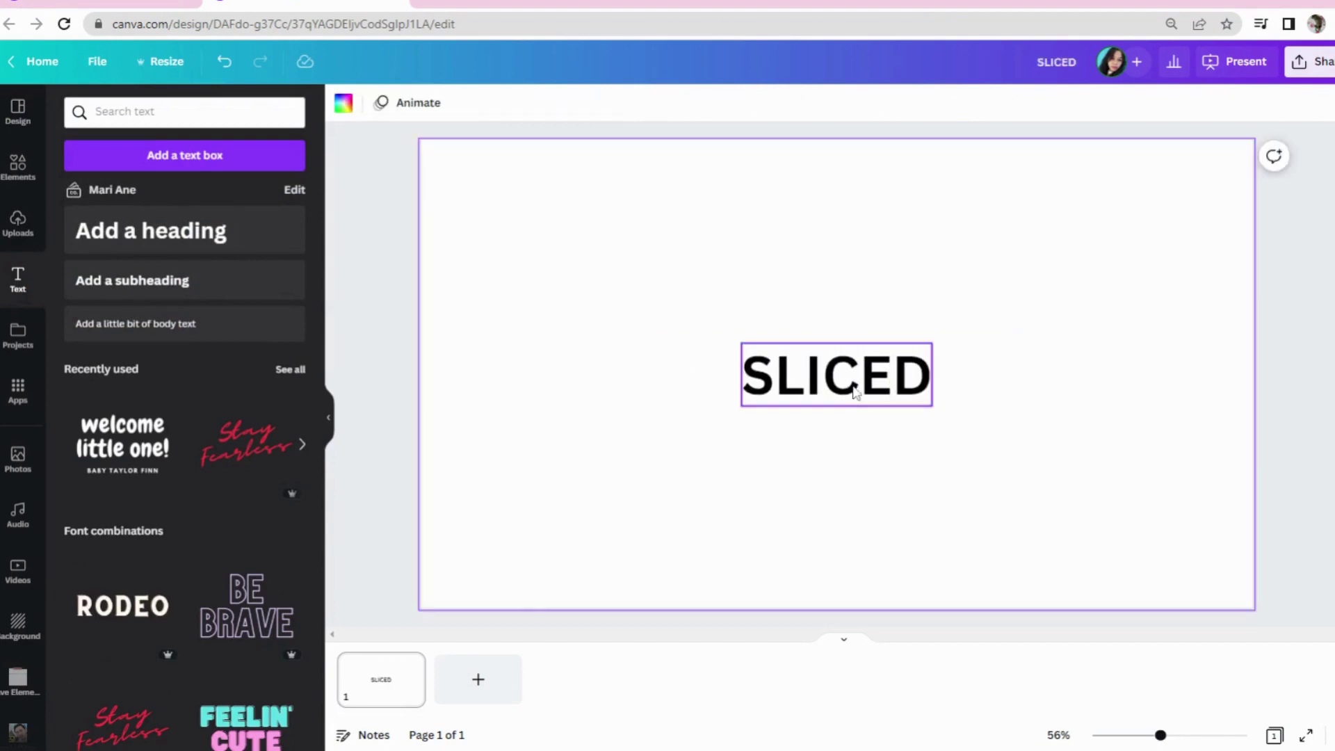
left_click(860, 388)
left_click(401, 105)
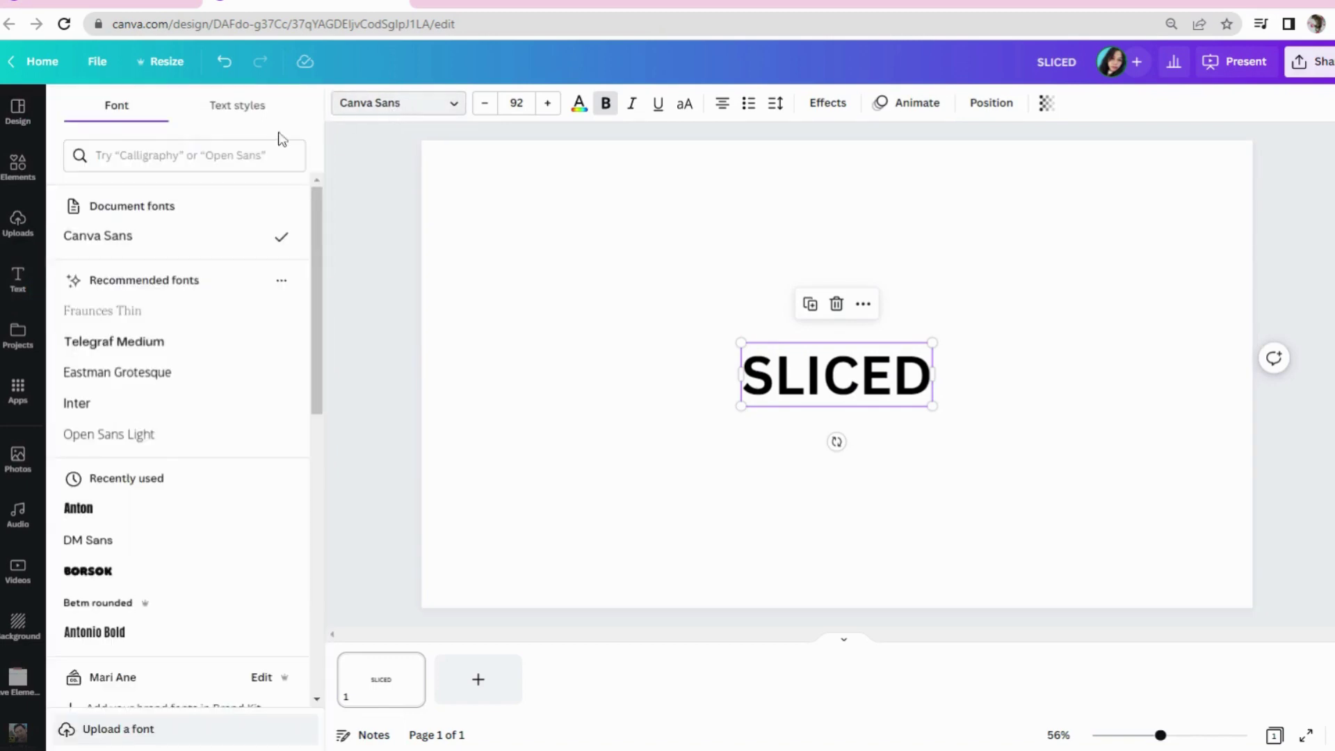
left_click(95, 155)
type("BOLD")
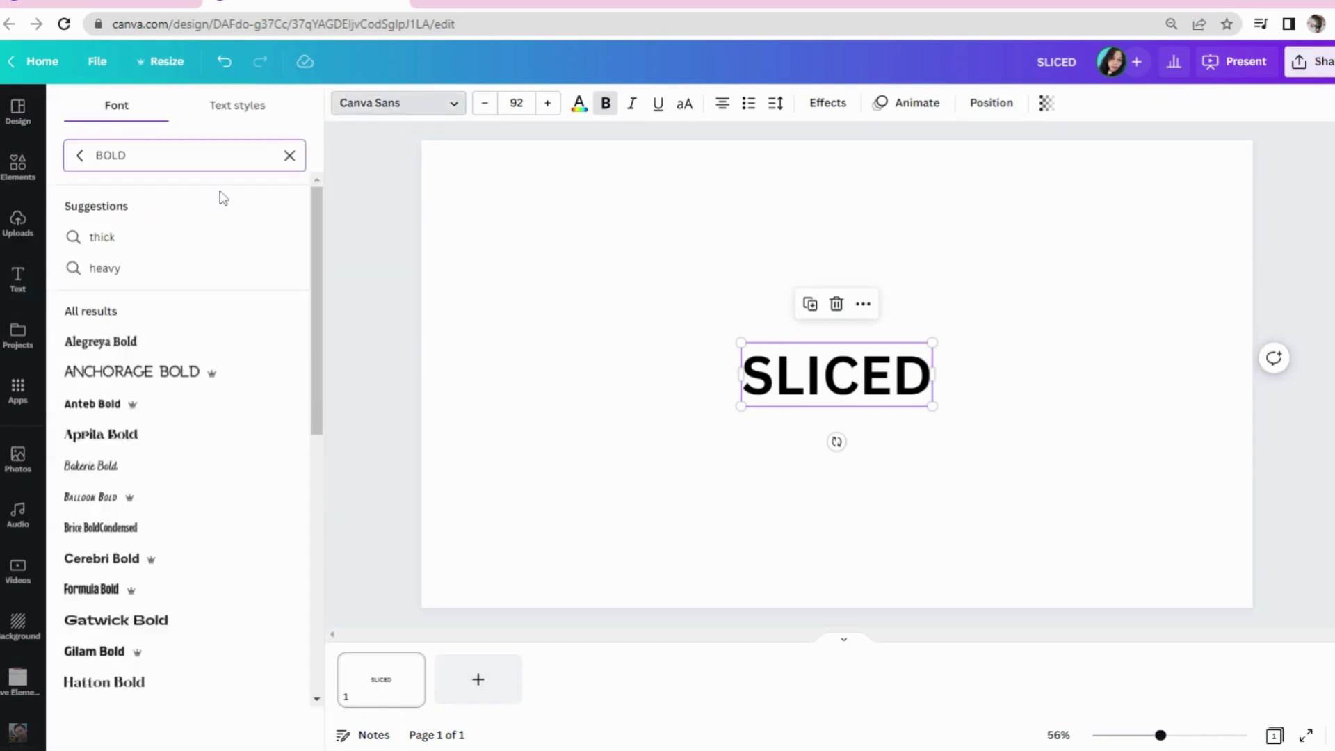
scroll(221, 375, "down", 5)
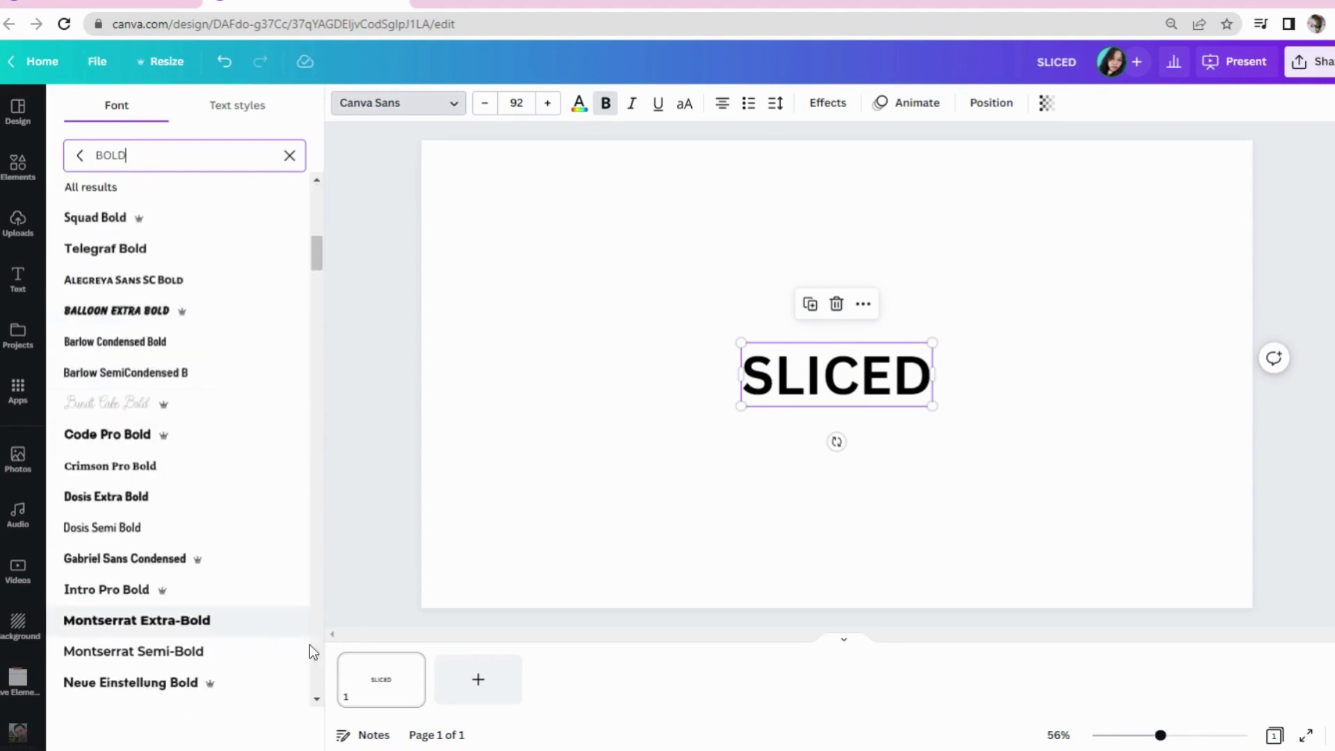
left_click(240, 620)
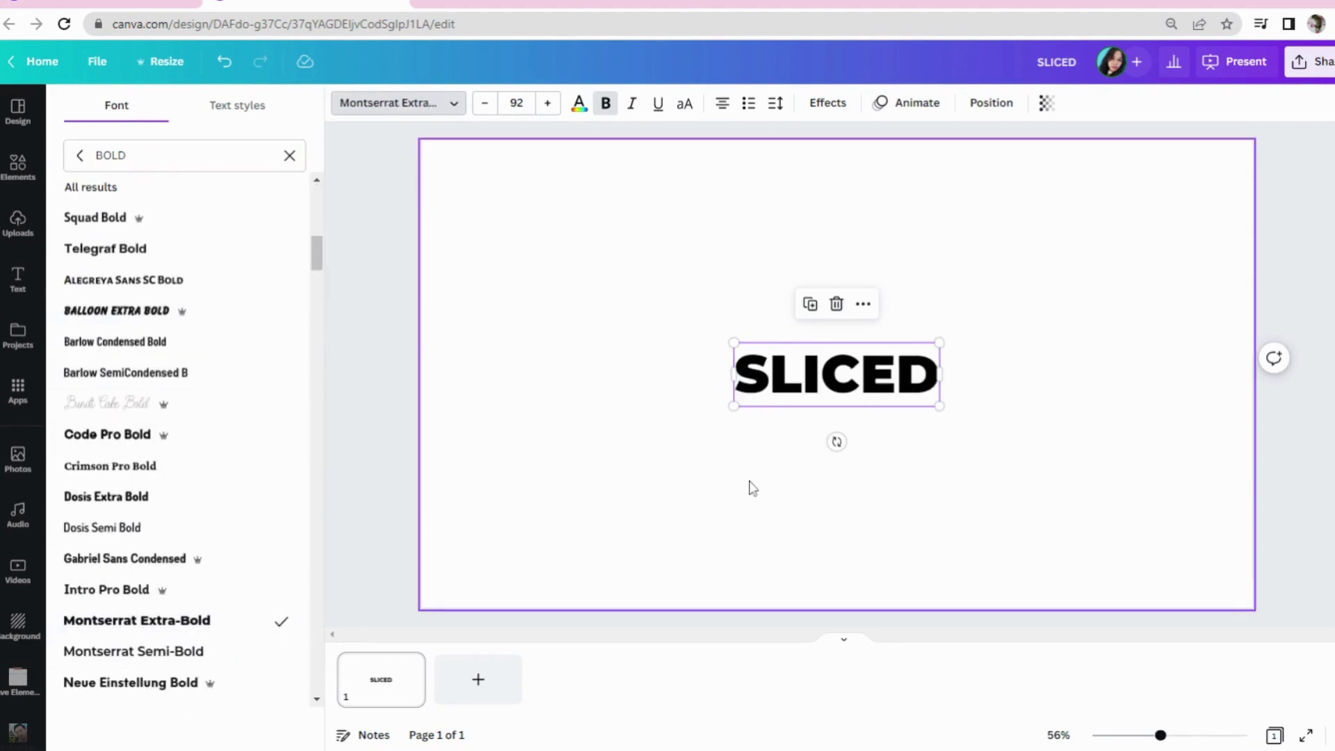
Enlarge the SLICED text to a font size of about 251 and centre it on the page
left_click_drag(733, 342, 566, 285)
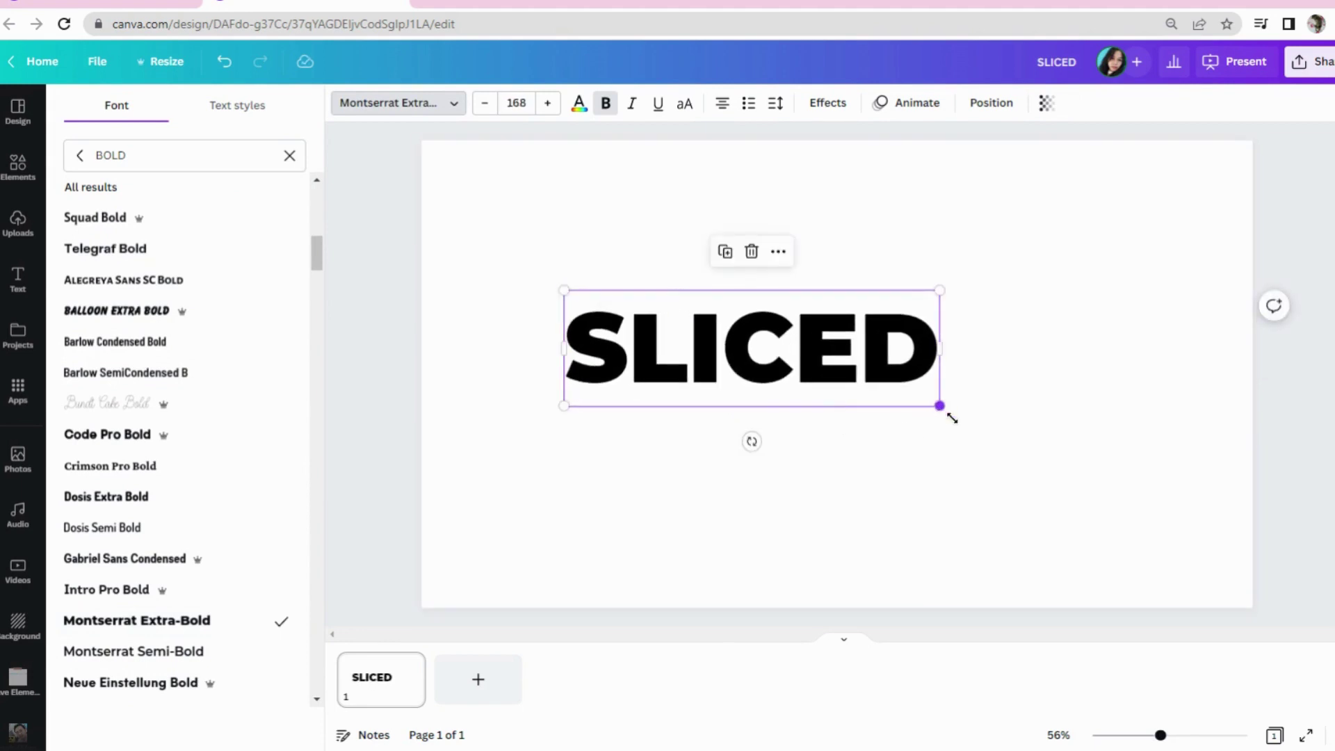
left_click_drag(952, 418, 1102, 489)
left_click(643, 359)
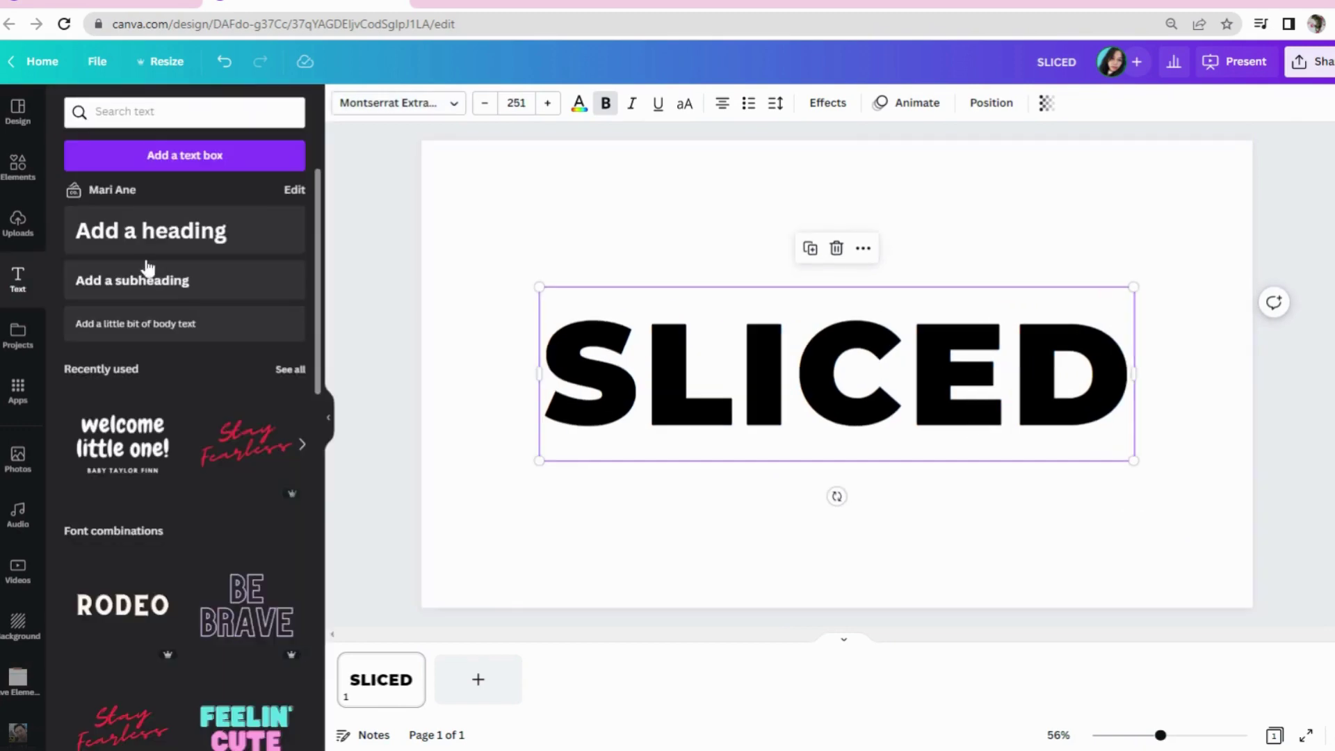
Recolour the SLICED text with the red from the Center of Life palette
left_click(578, 104)
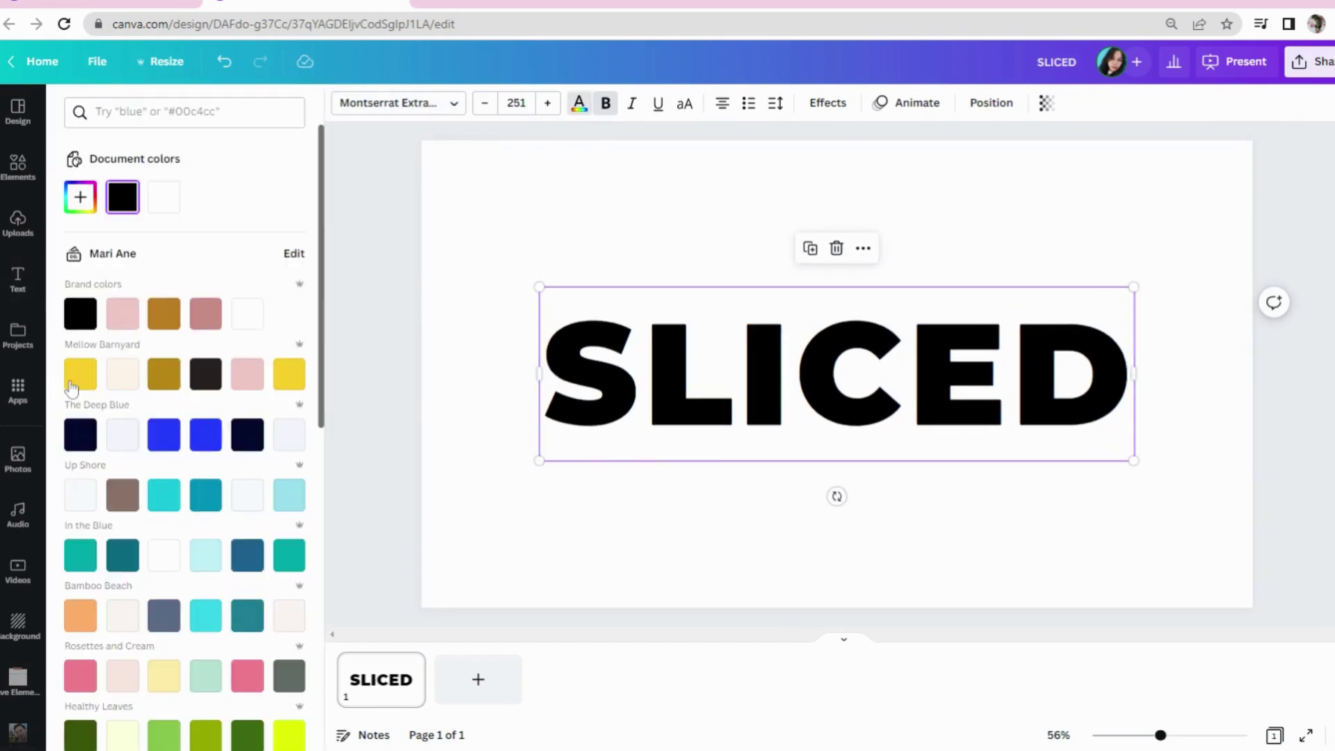
left_click(72, 381)
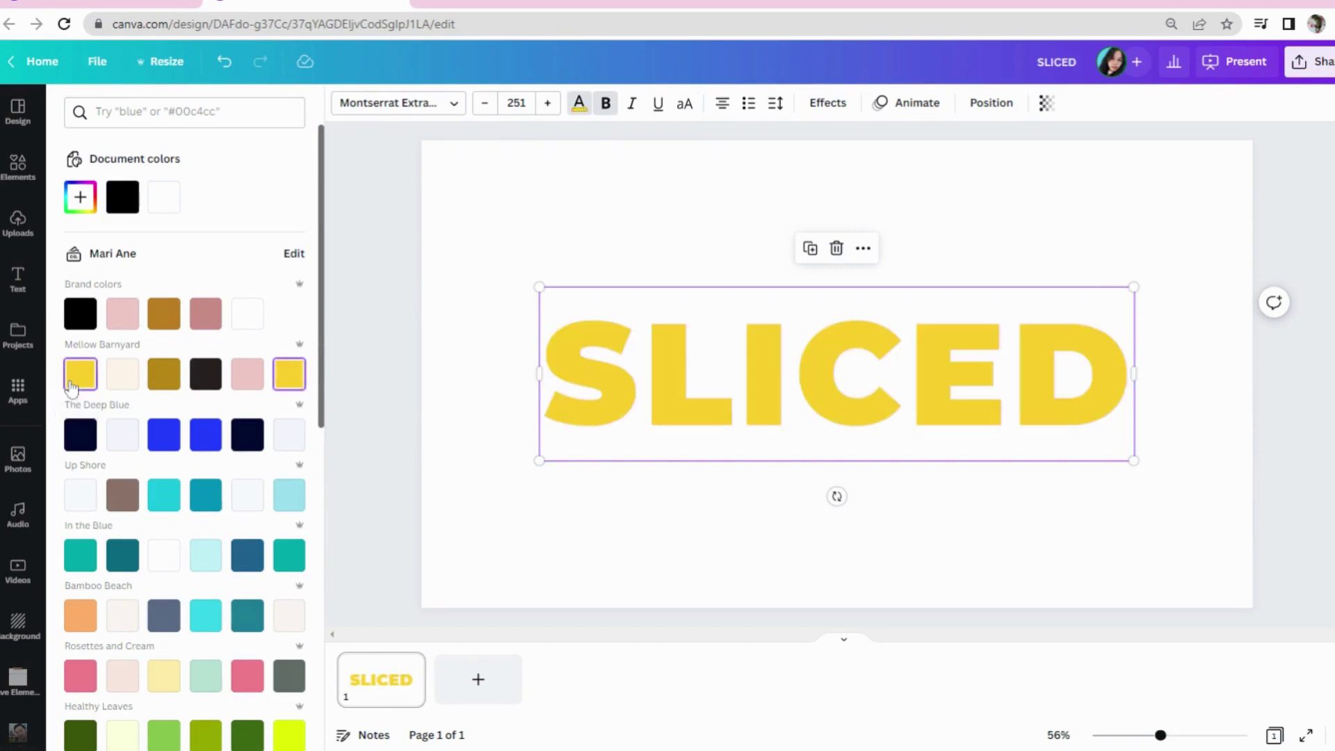
scroll(89, 599, "down", 6)
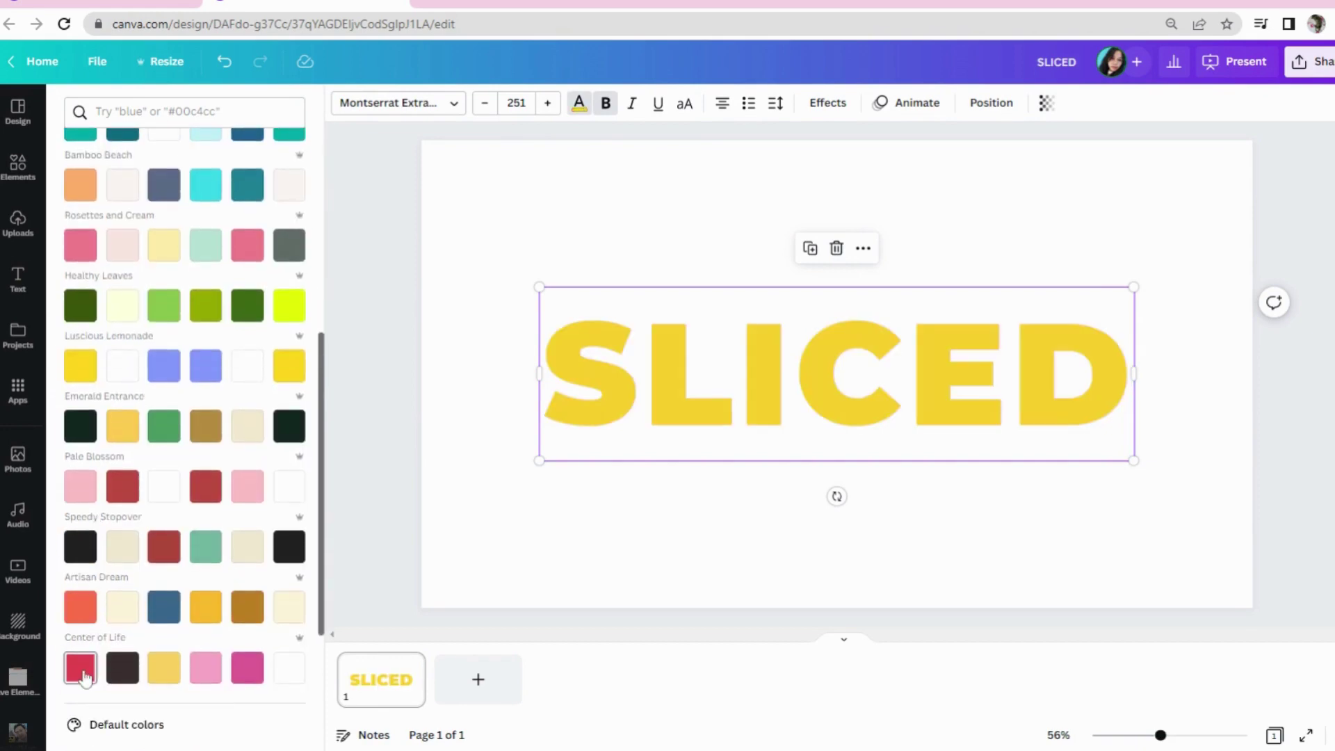
left_click(81, 670)
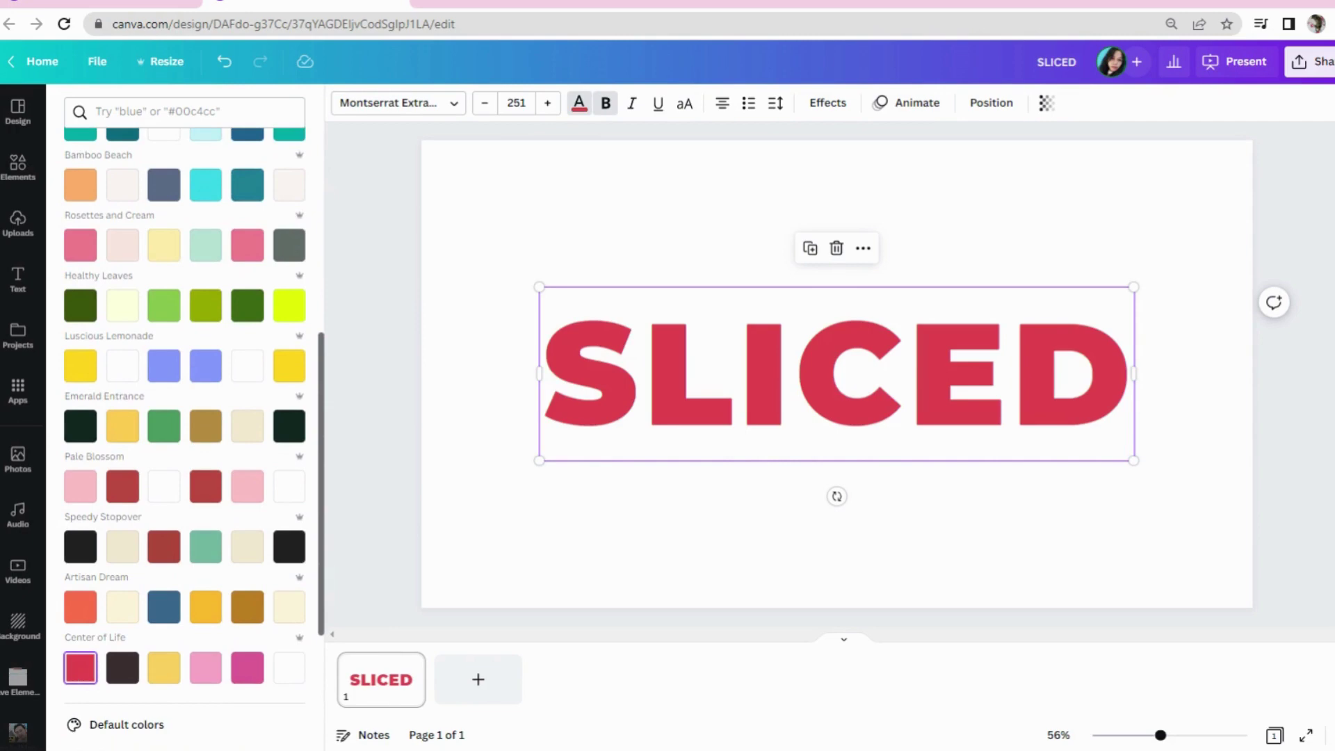
scroll(185, 431, "down", 2)
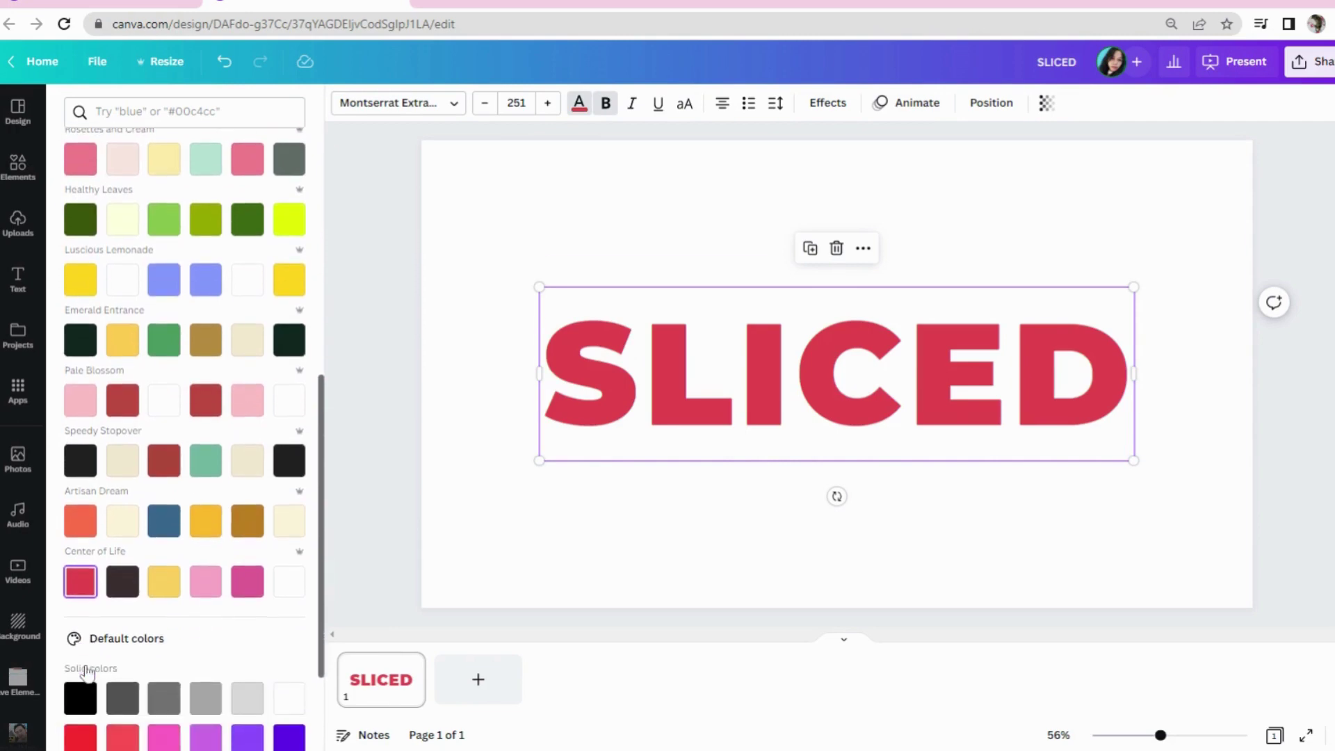
left_click(1119, 195)
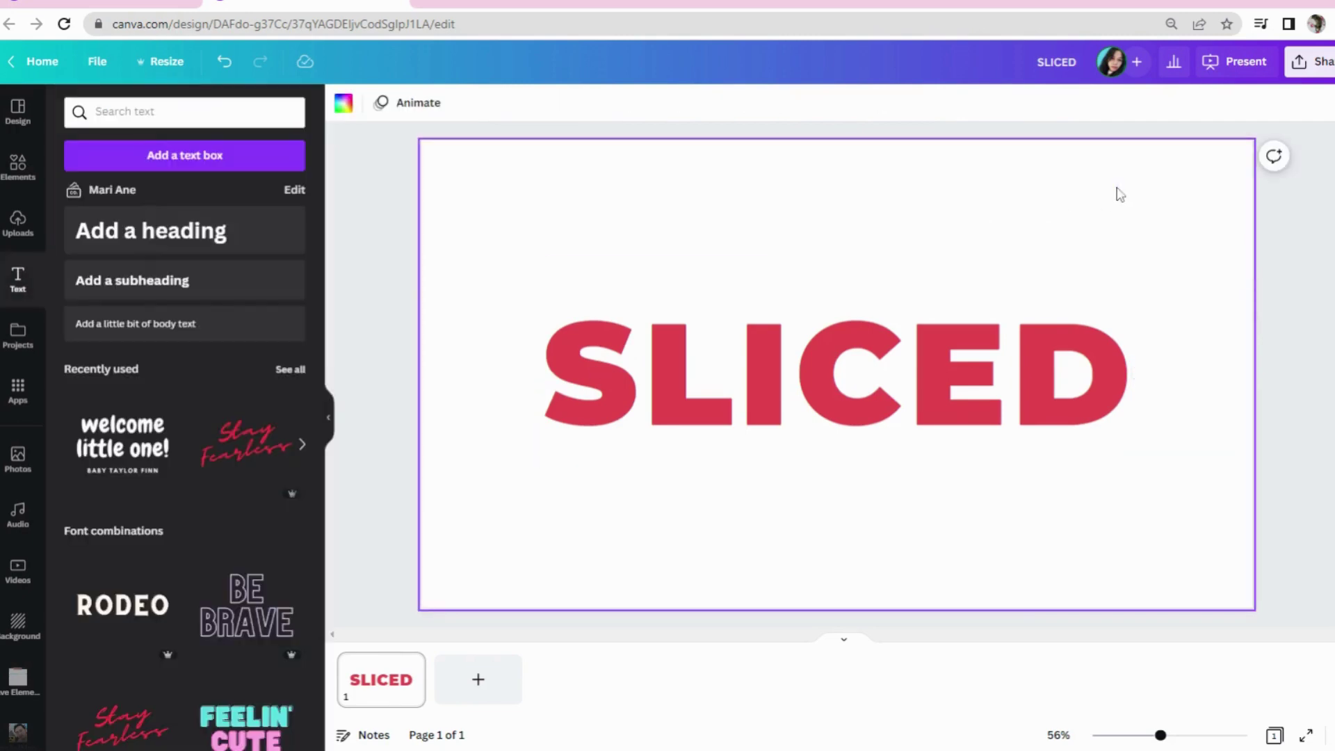
Download the design as a PNG with a transparent background
left_click(1312, 61)
left_click(1193, 468)
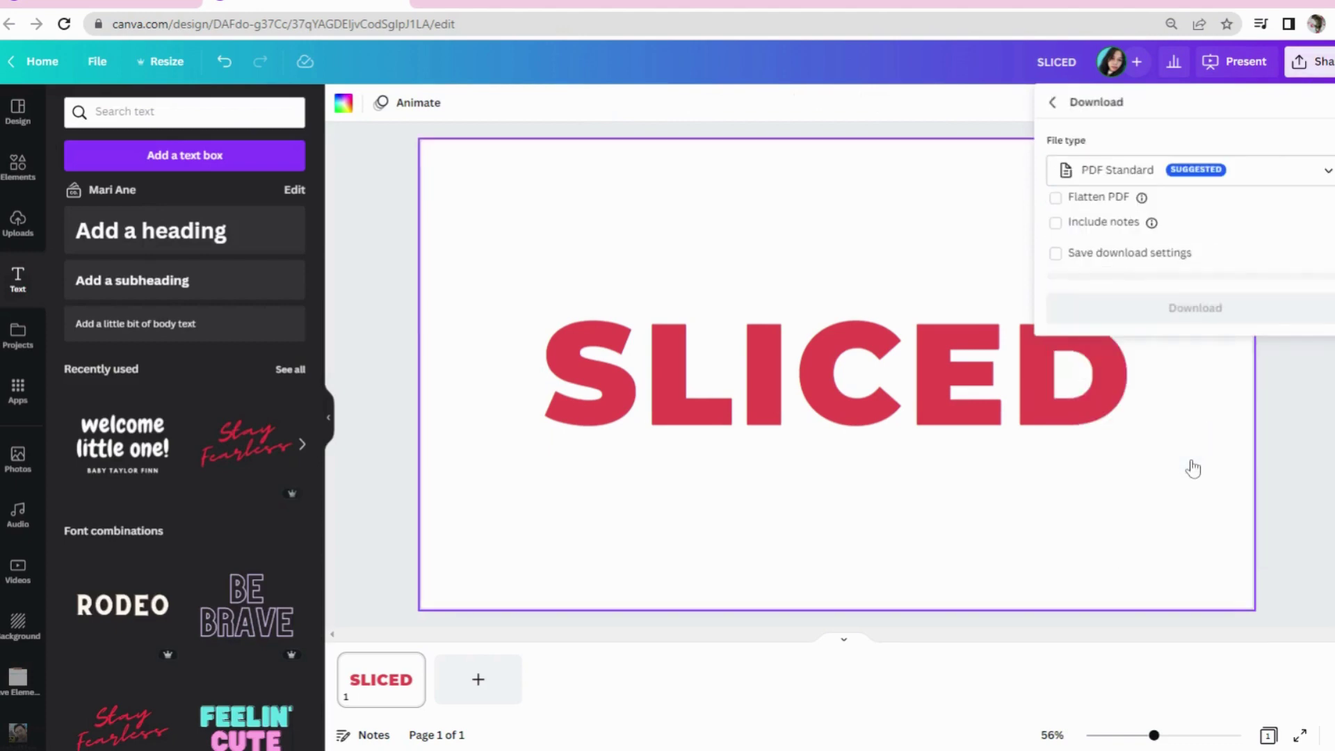
left_click(1251, 175)
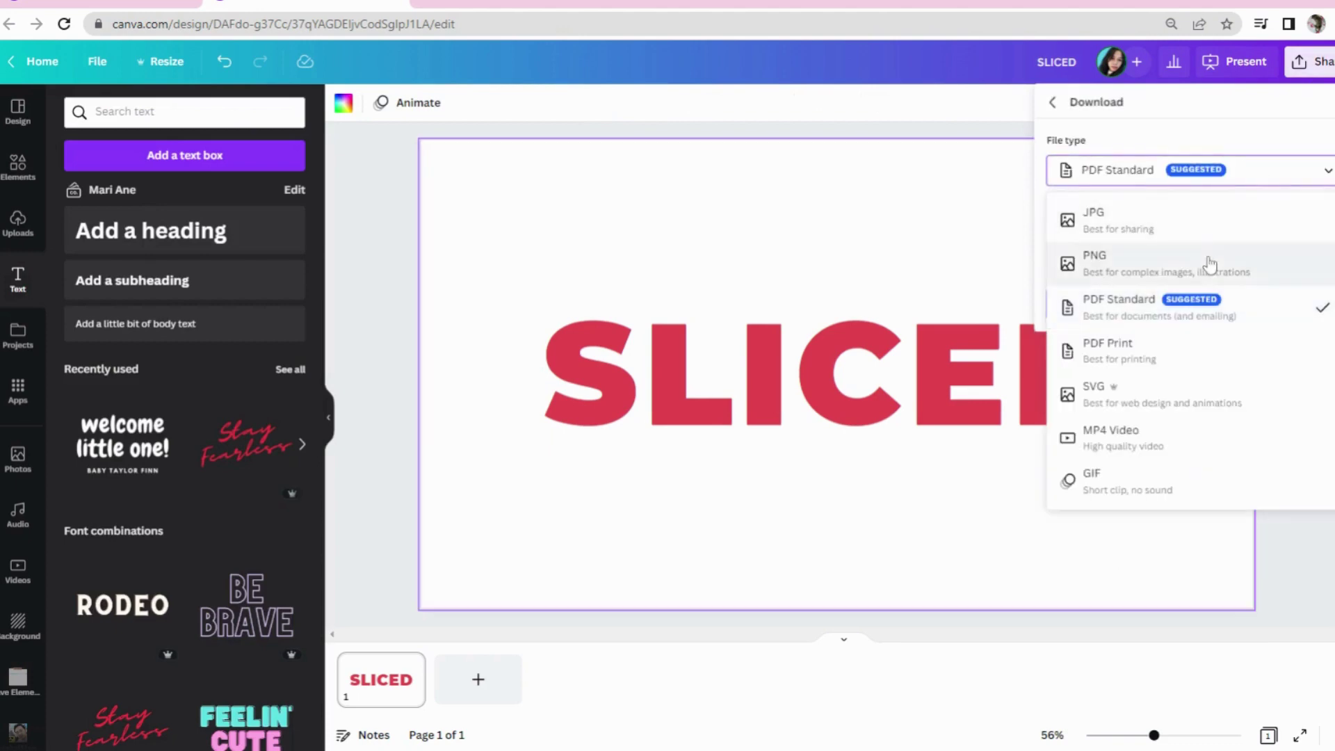
left_click(1207, 264)
left_click(1066, 264)
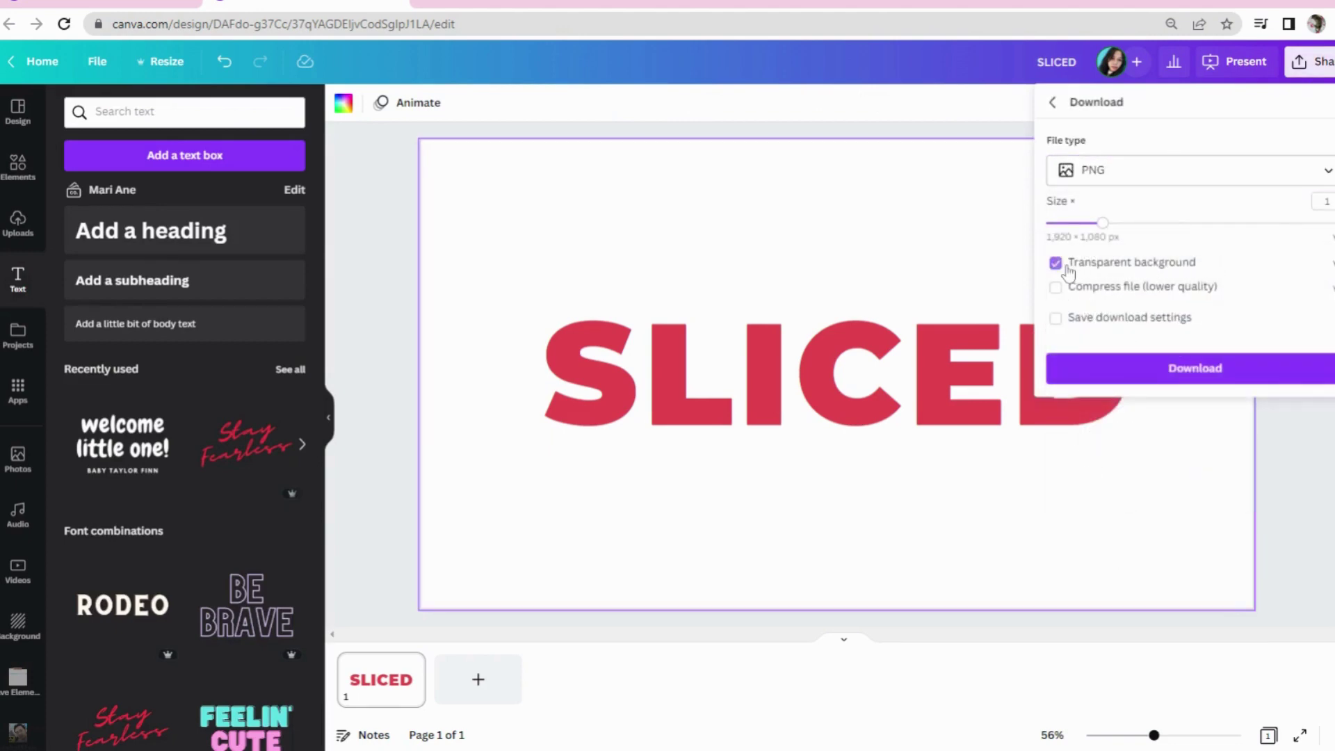
left_click(1138, 360)
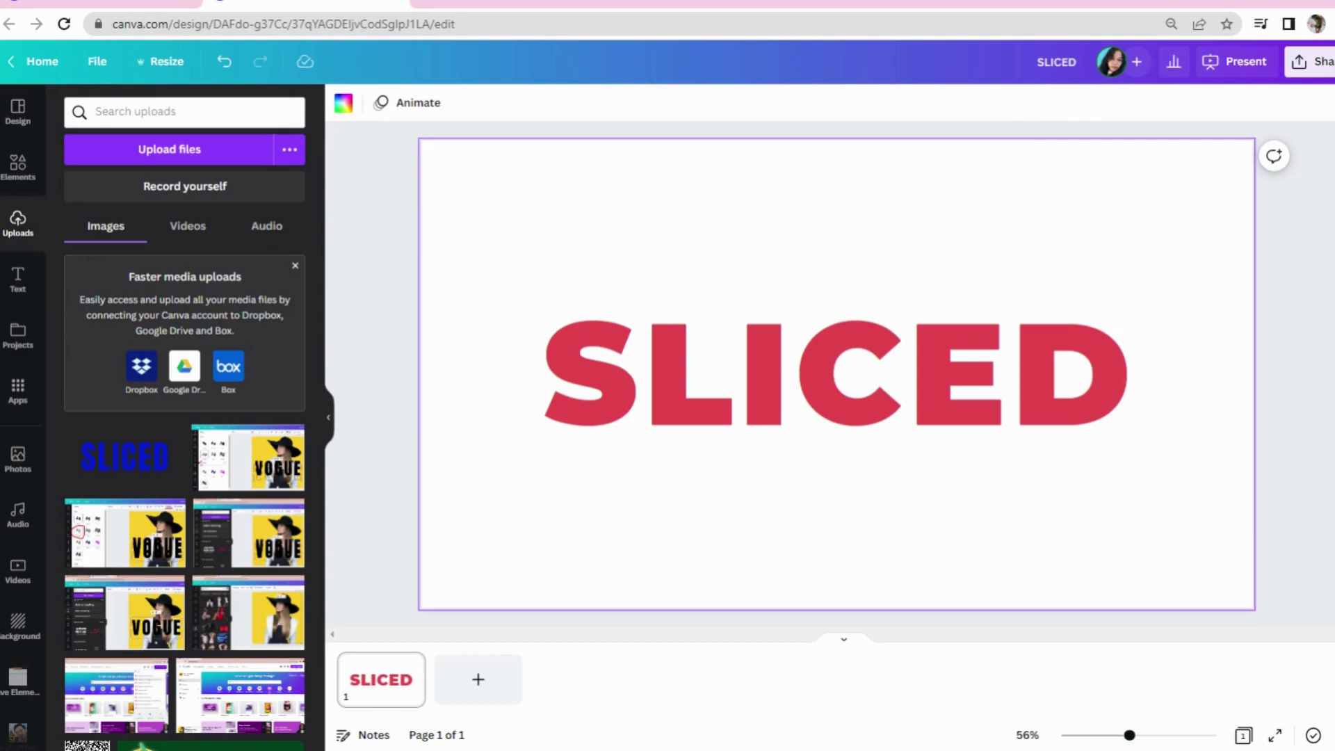
Upload the downloaded red SLICED PNG and place it on a new second page
left_click_drag(181, 375, 173, 620)
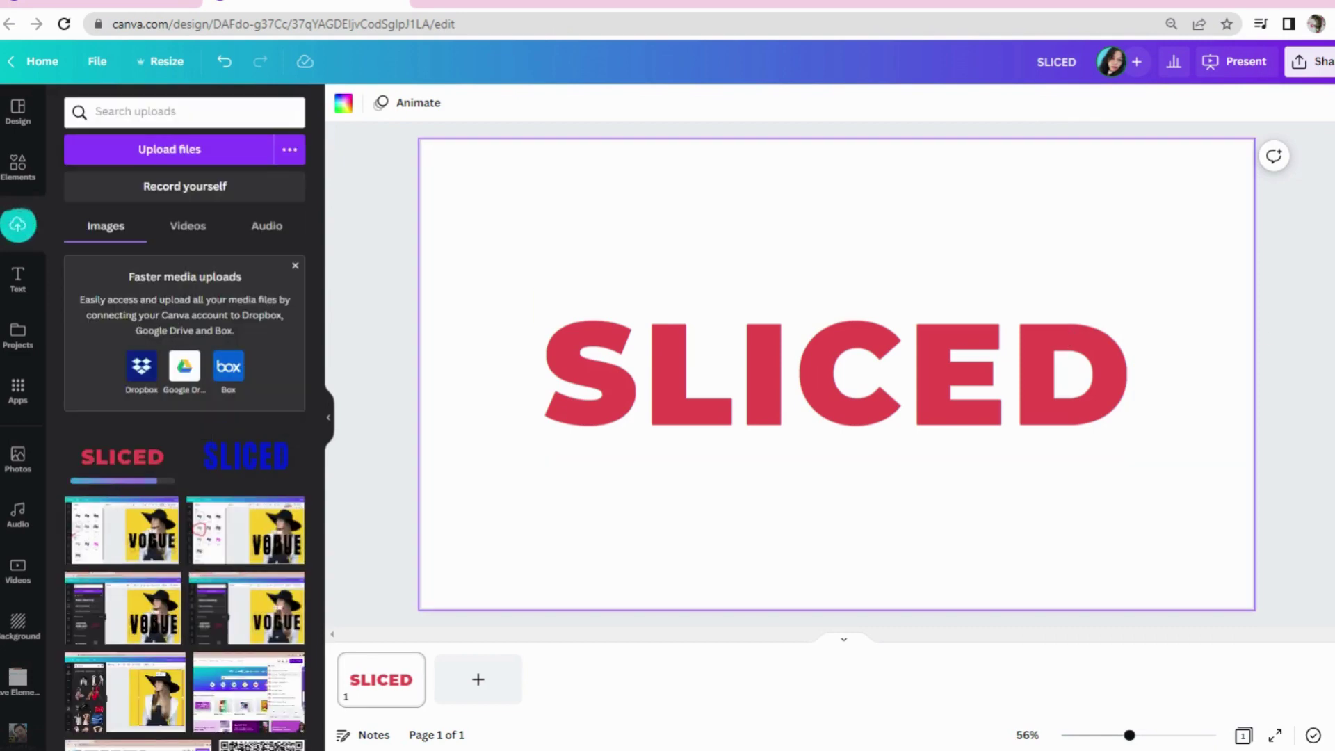
left_click(477, 679)
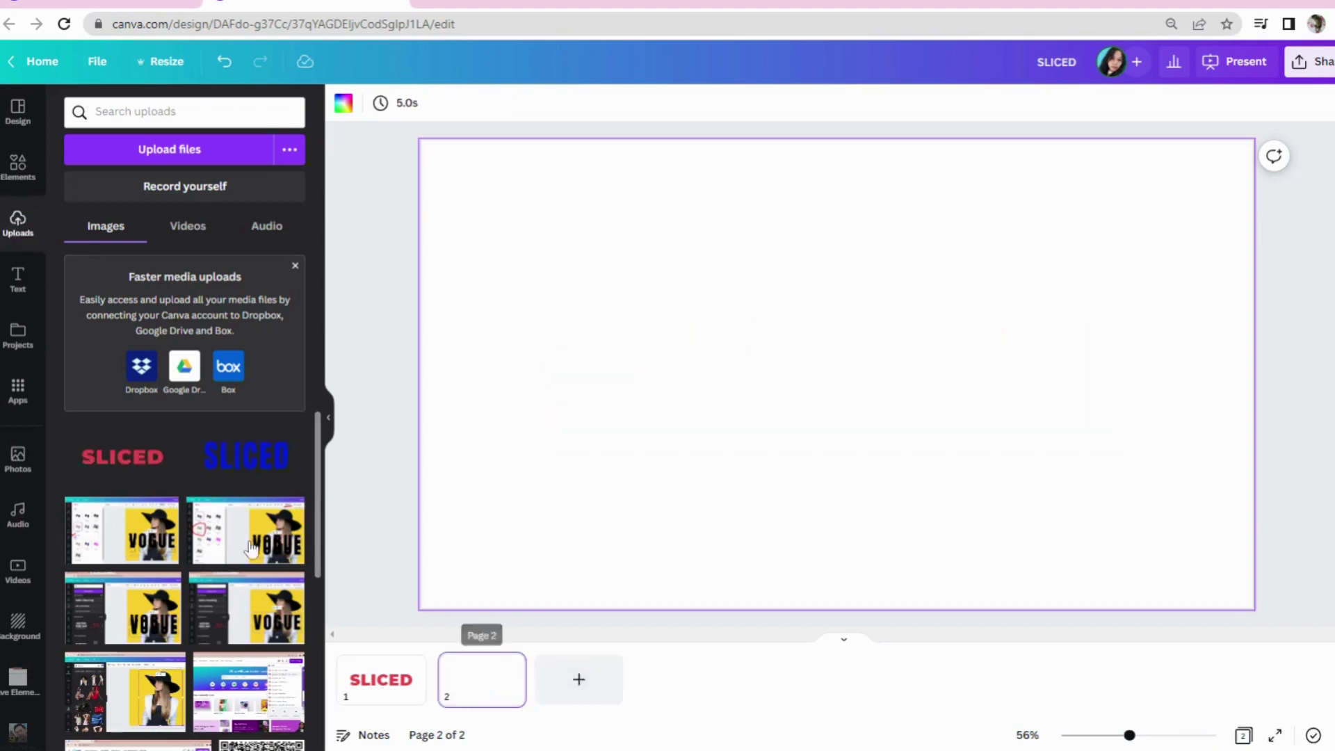
left_click(115, 460)
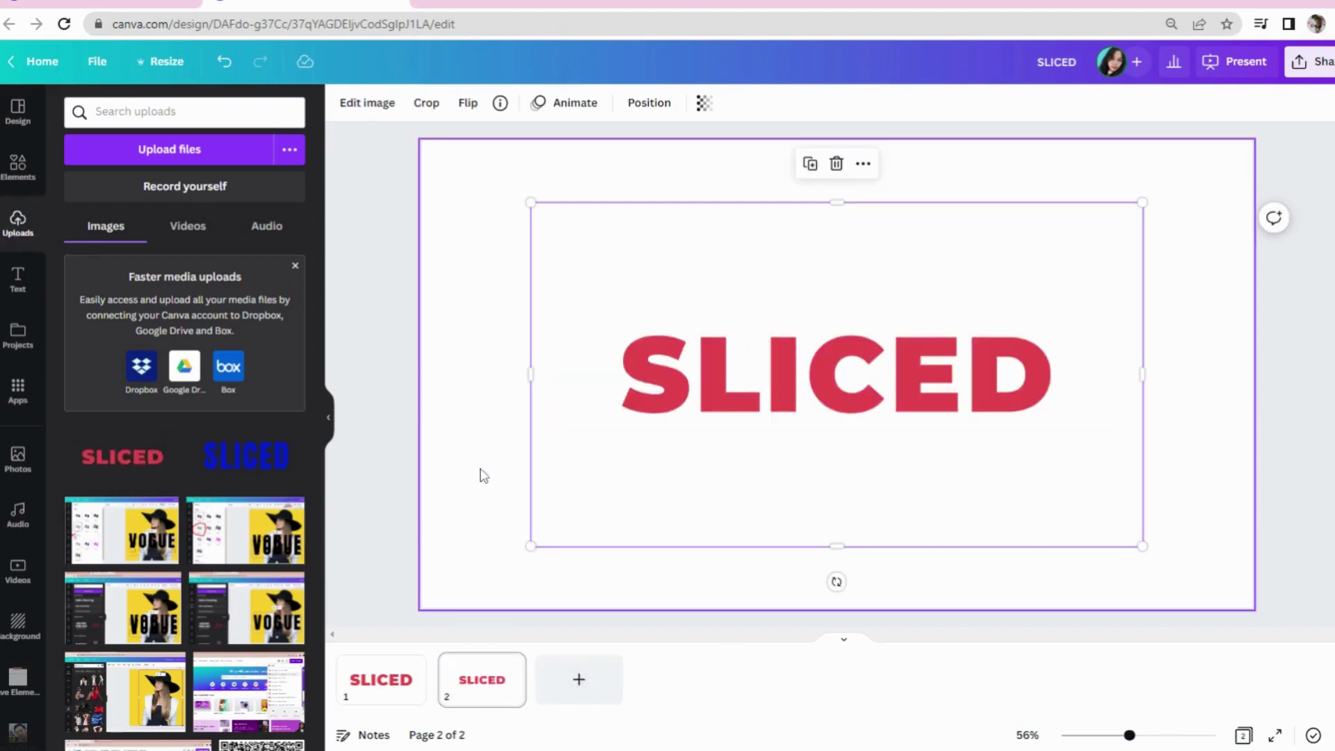
Apply the Chipped variant of the Slice effect to the SLICED image on page 2
left_click(368, 104)
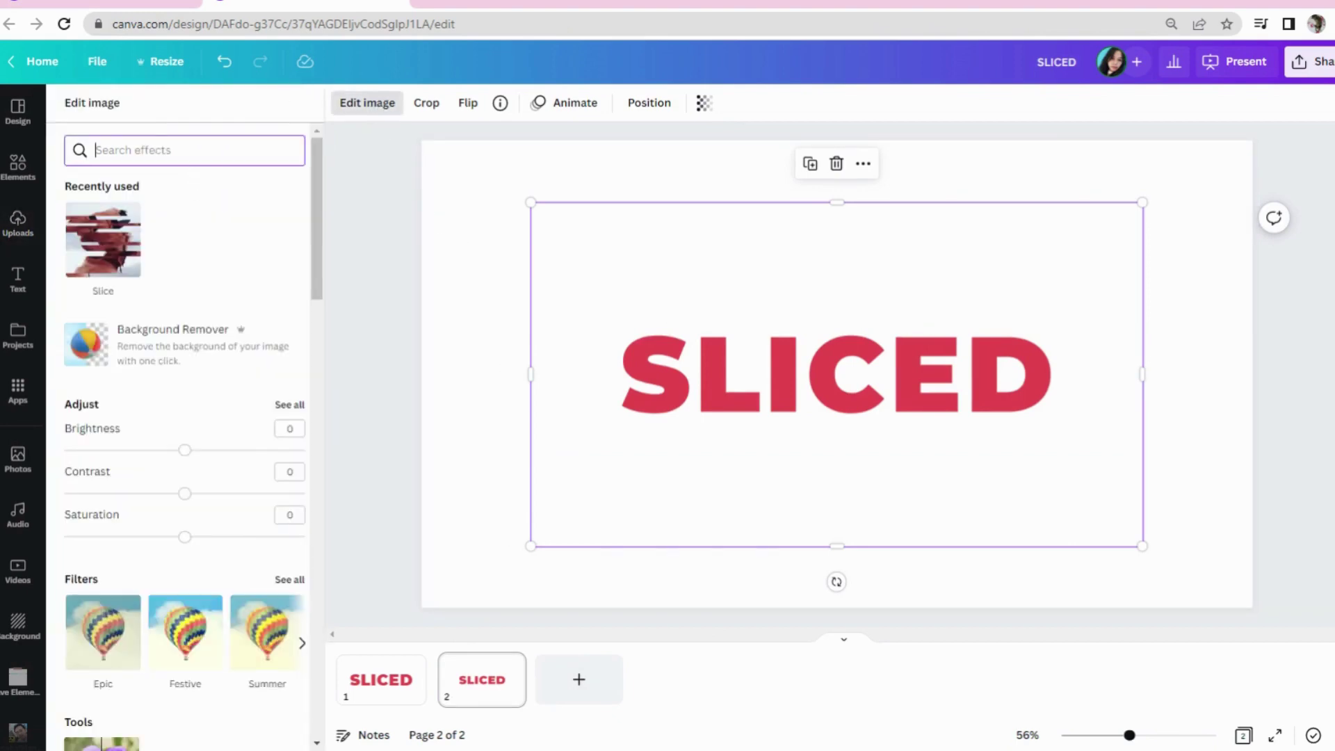
left_click(97, 240)
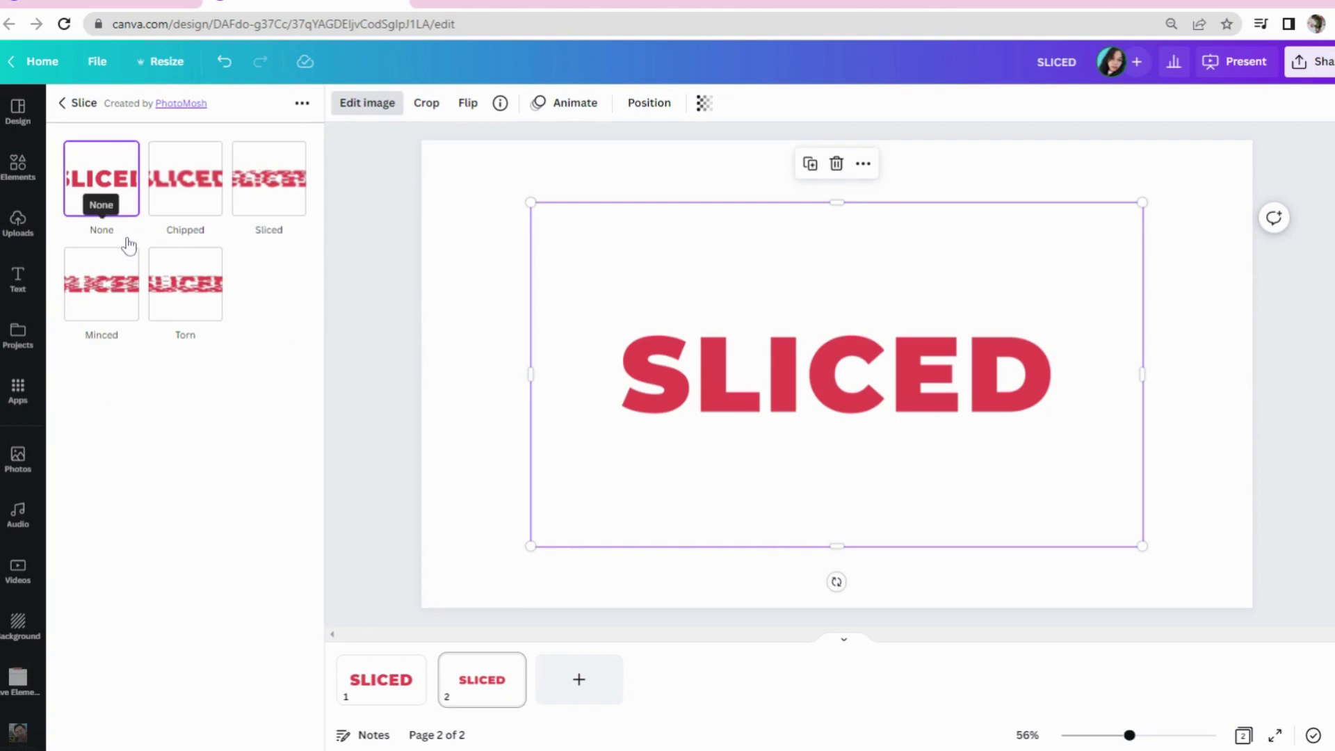
left_click(197, 191)
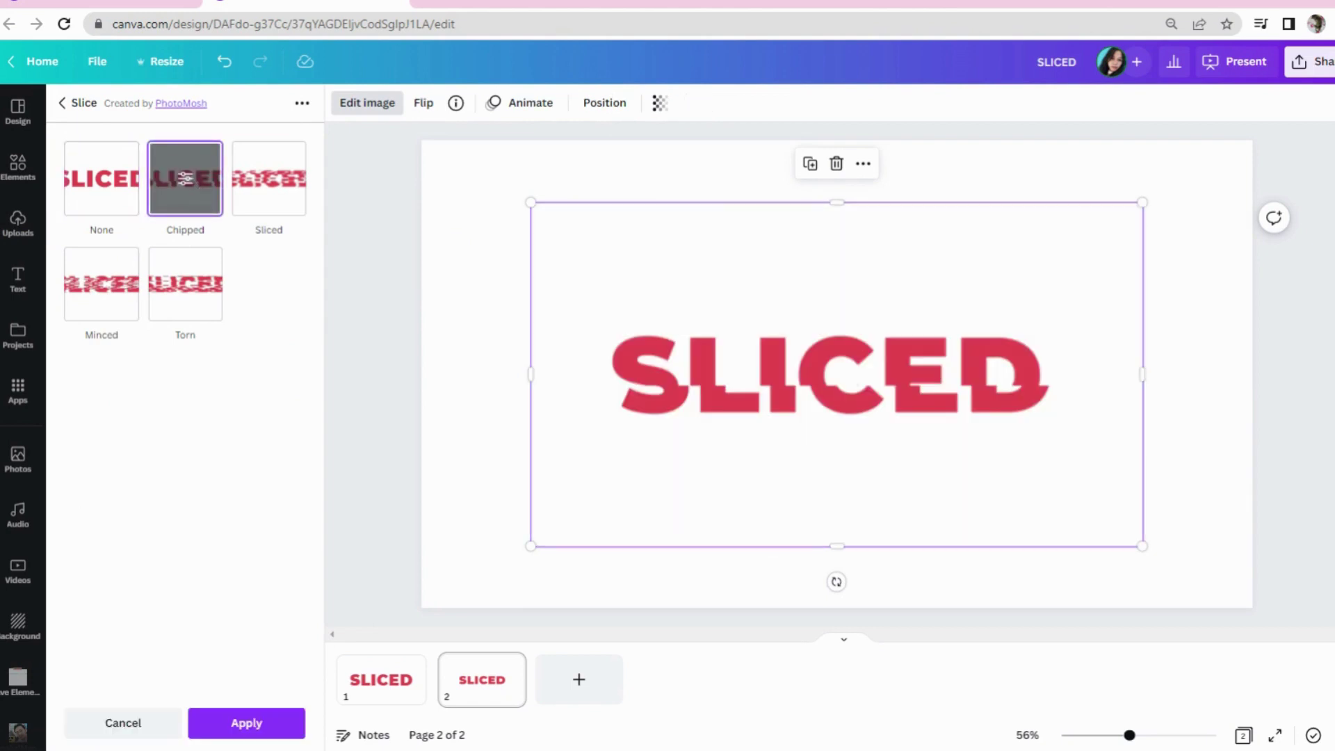
Set the Slice effect to 4 slices, offset 0.021 and position 0.41, and apply it to the image
left_click(184, 179)
left_click_drag(113, 172, 103, 172)
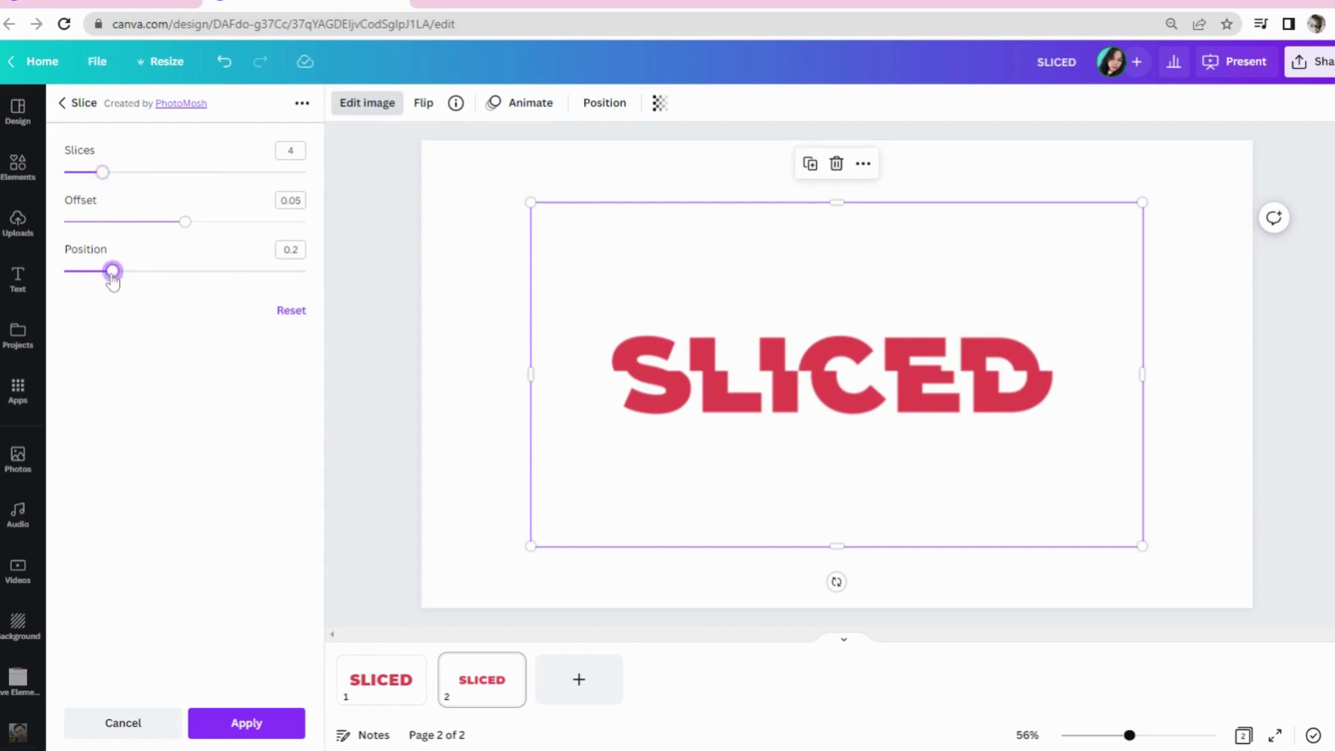
left_click_drag(112, 272, 166, 283)
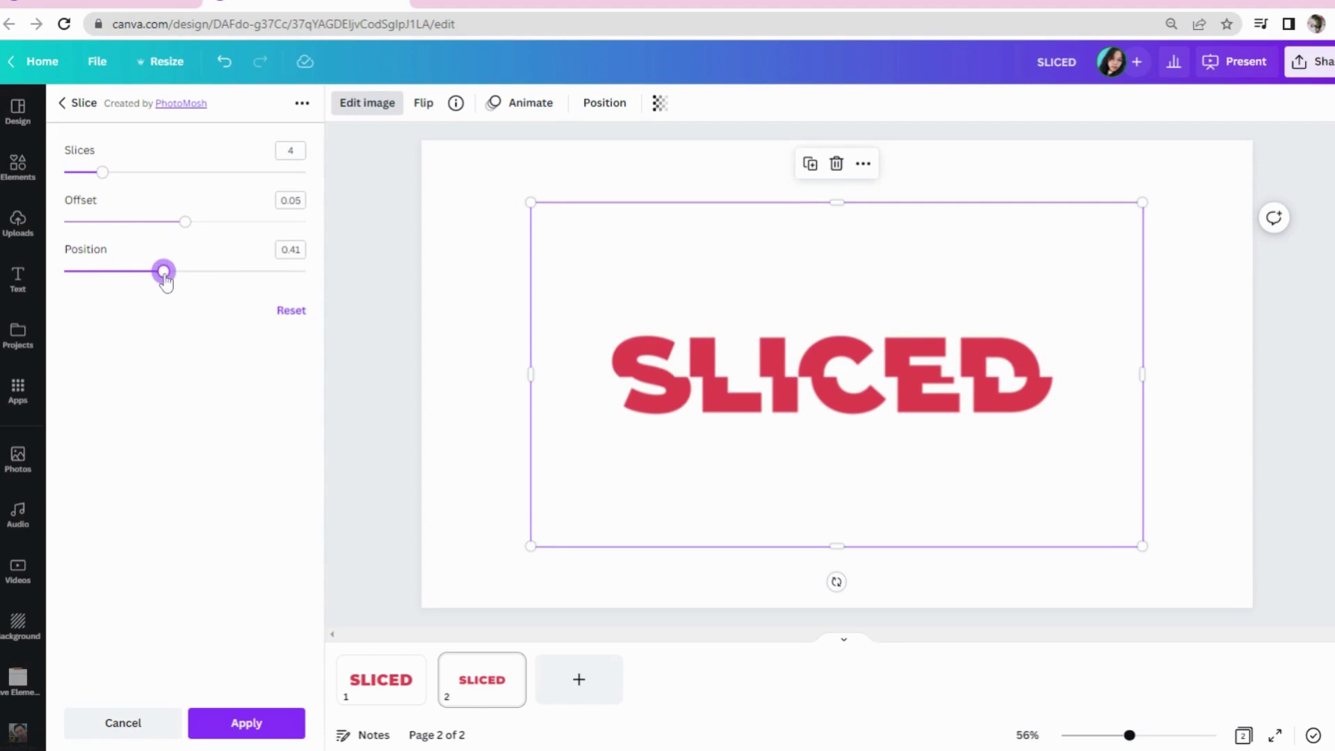
left_click_drag(84, 223, 115, 222)
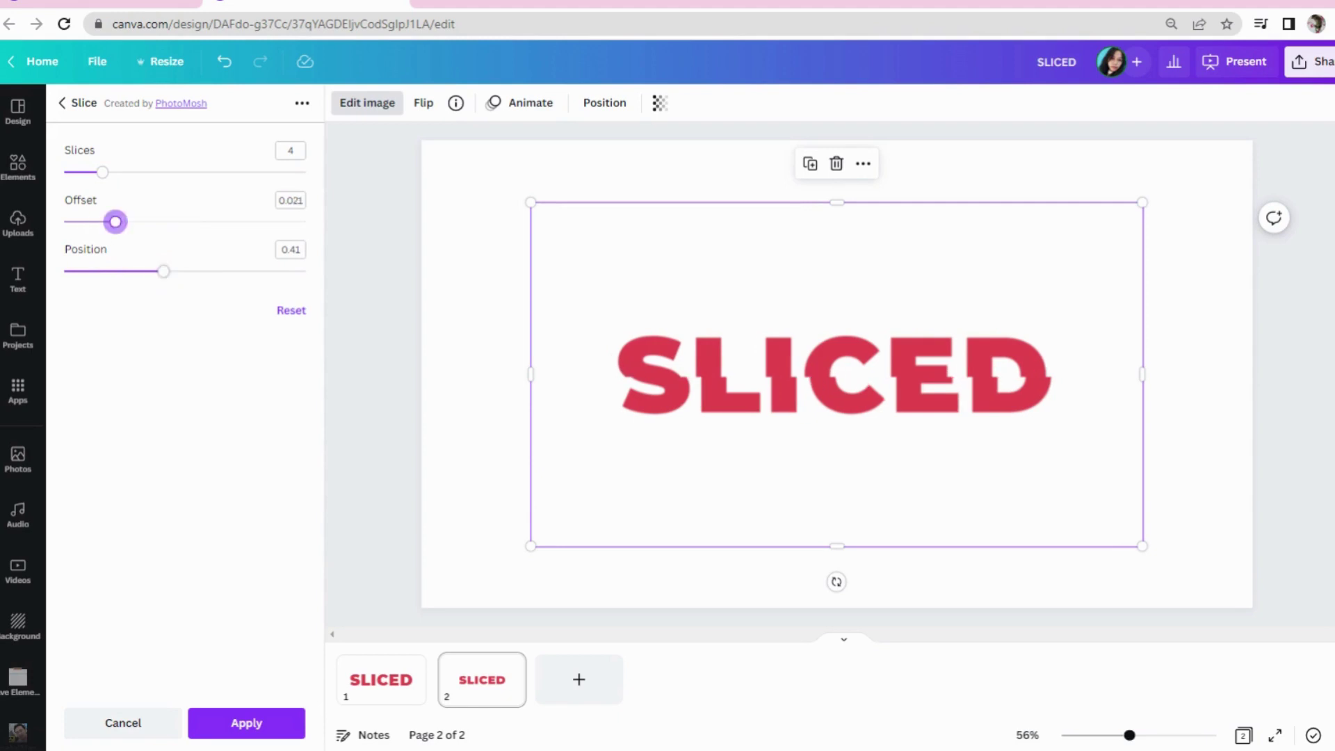
left_click(214, 724)
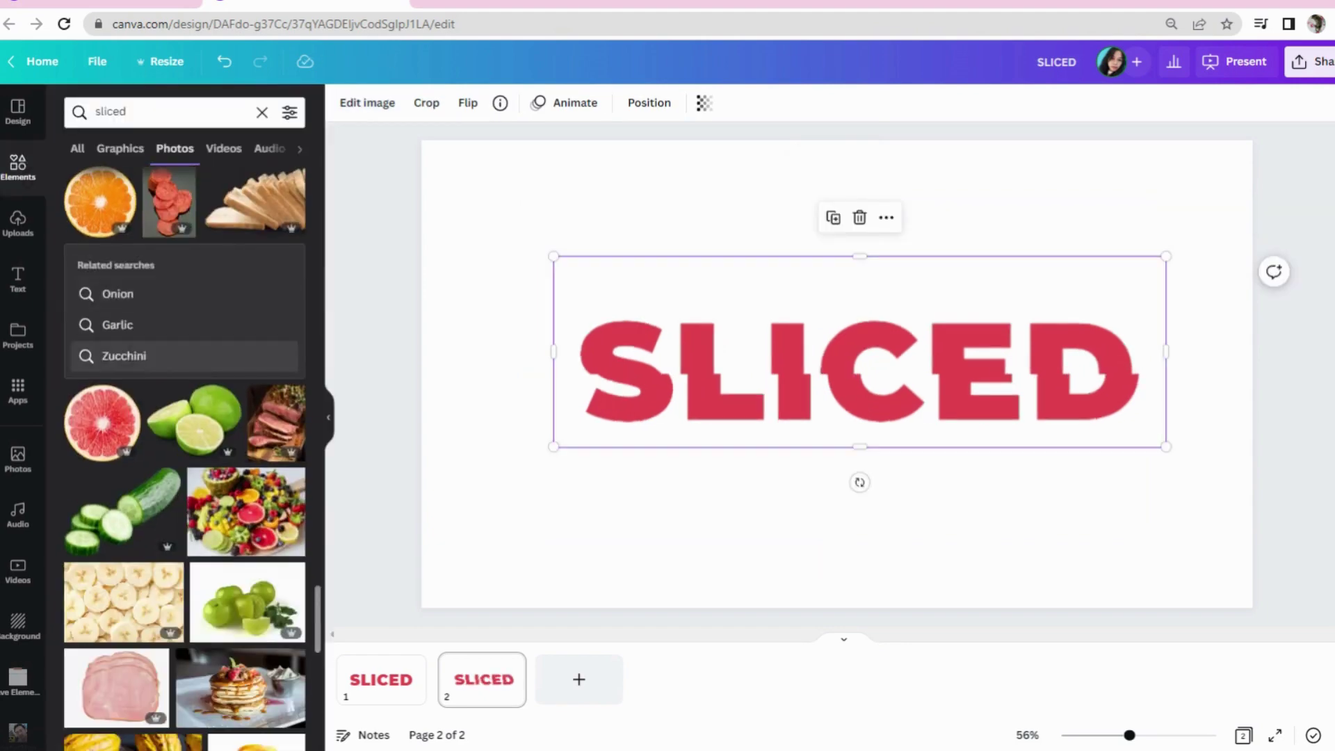
Add the photo of the stacked, floating orange slices to page 2 and remove its background
scroll(151, 362, "down", 5)
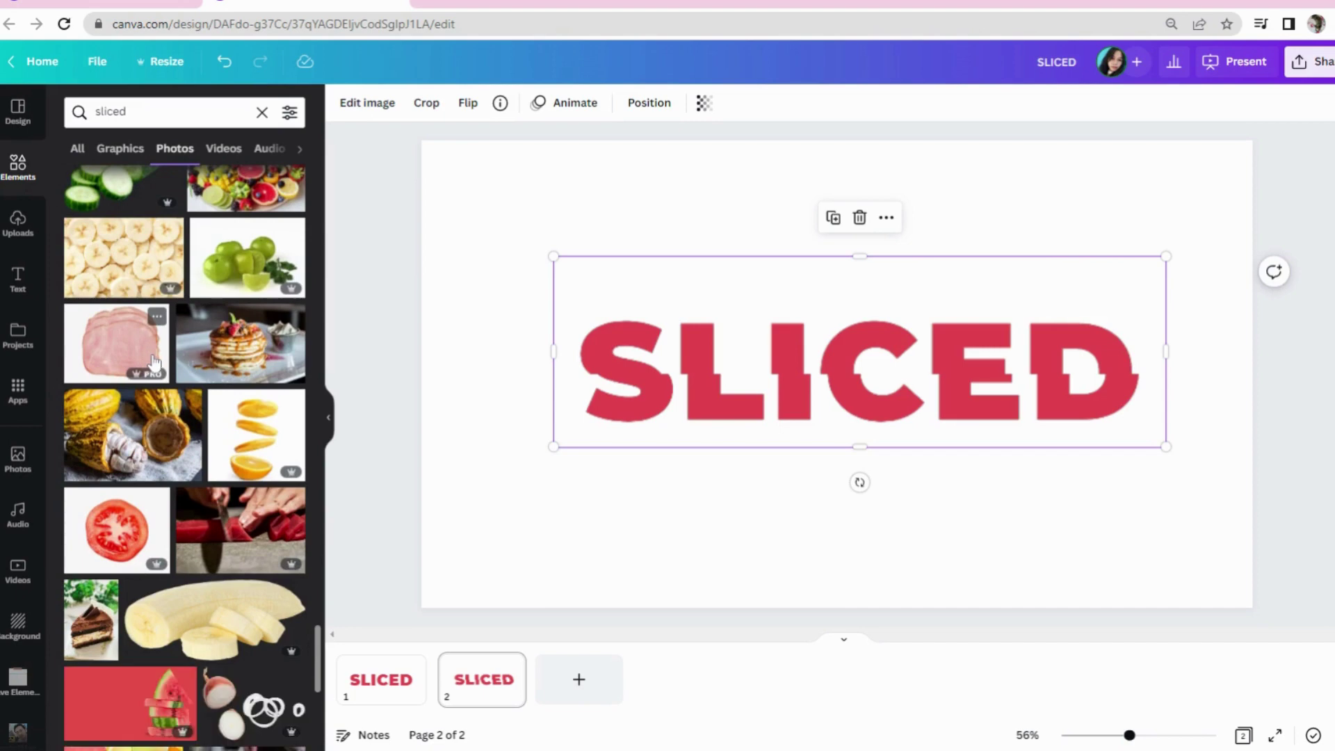
left_click(256, 438)
left_click(367, 104)
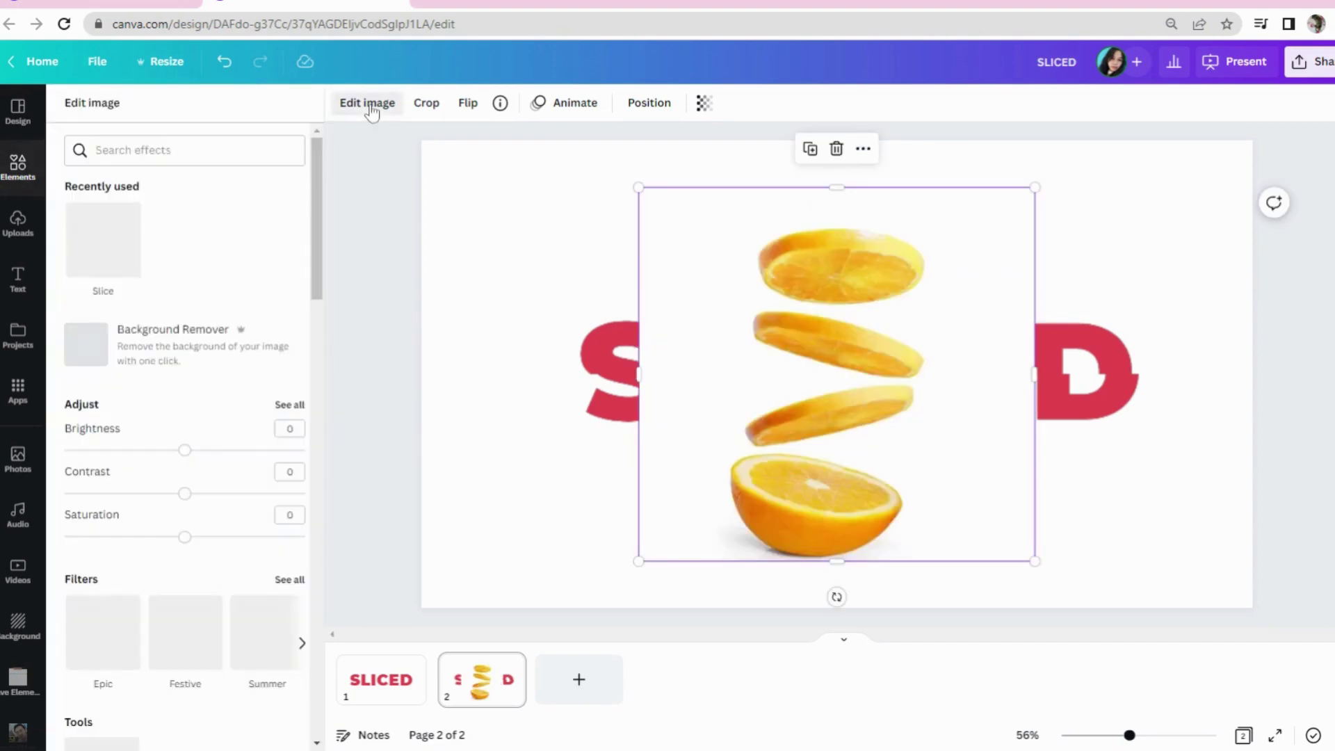
left_click(119, 345)
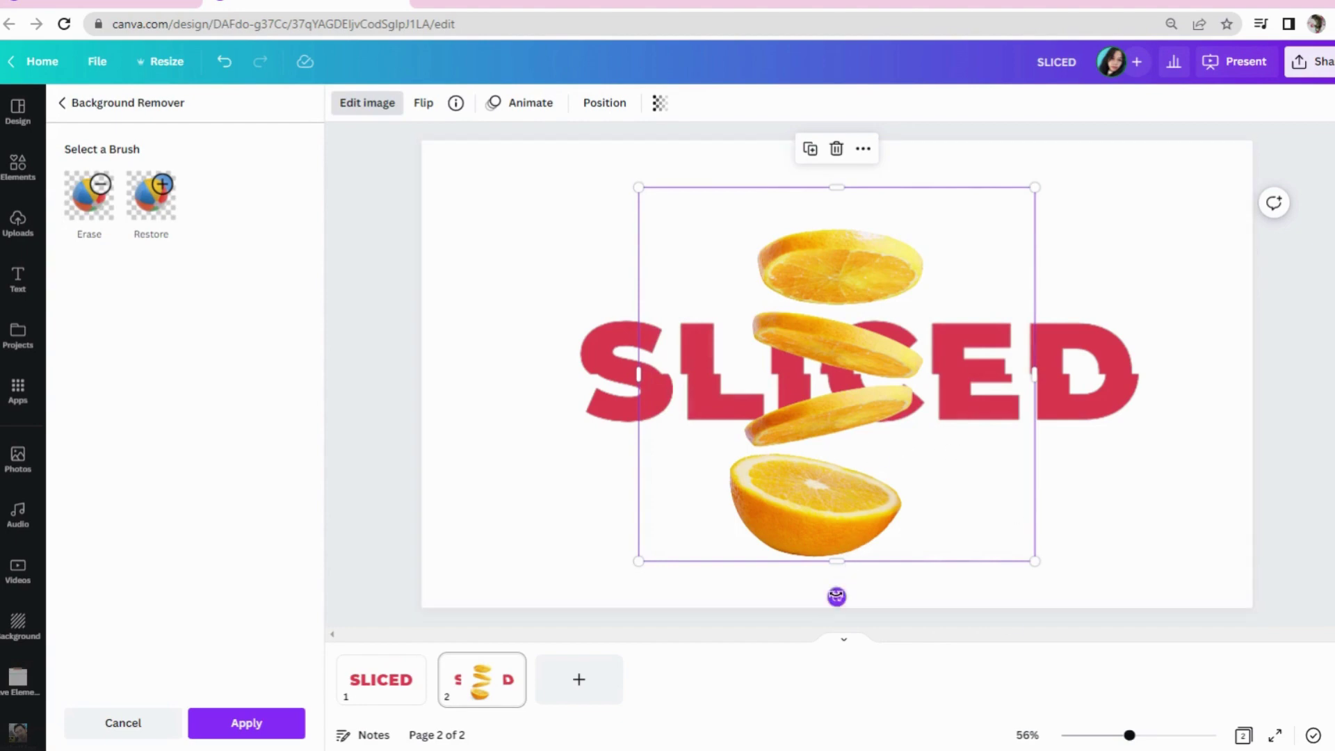
Send the orange slices image to the back, behind the SLICED image
right_click(837, 593)
right_click(739, 254)
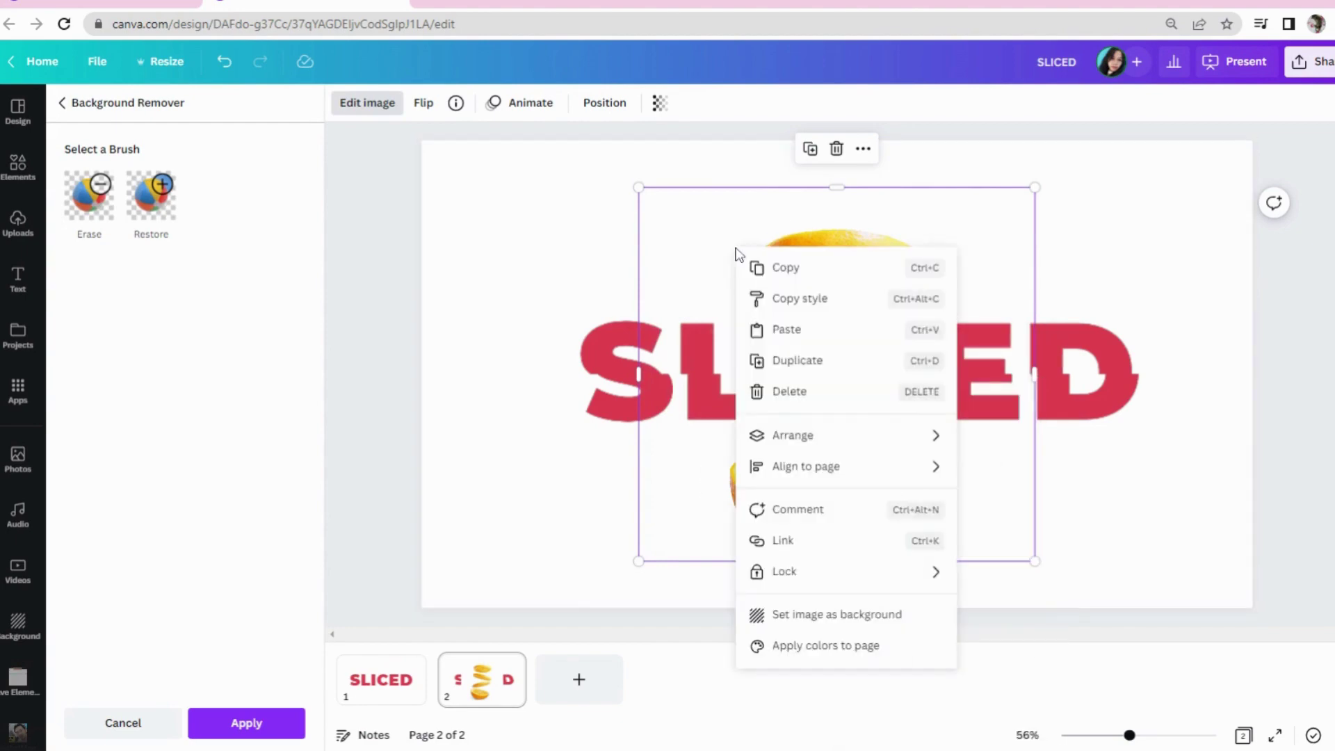
mouse_move(805, 435)
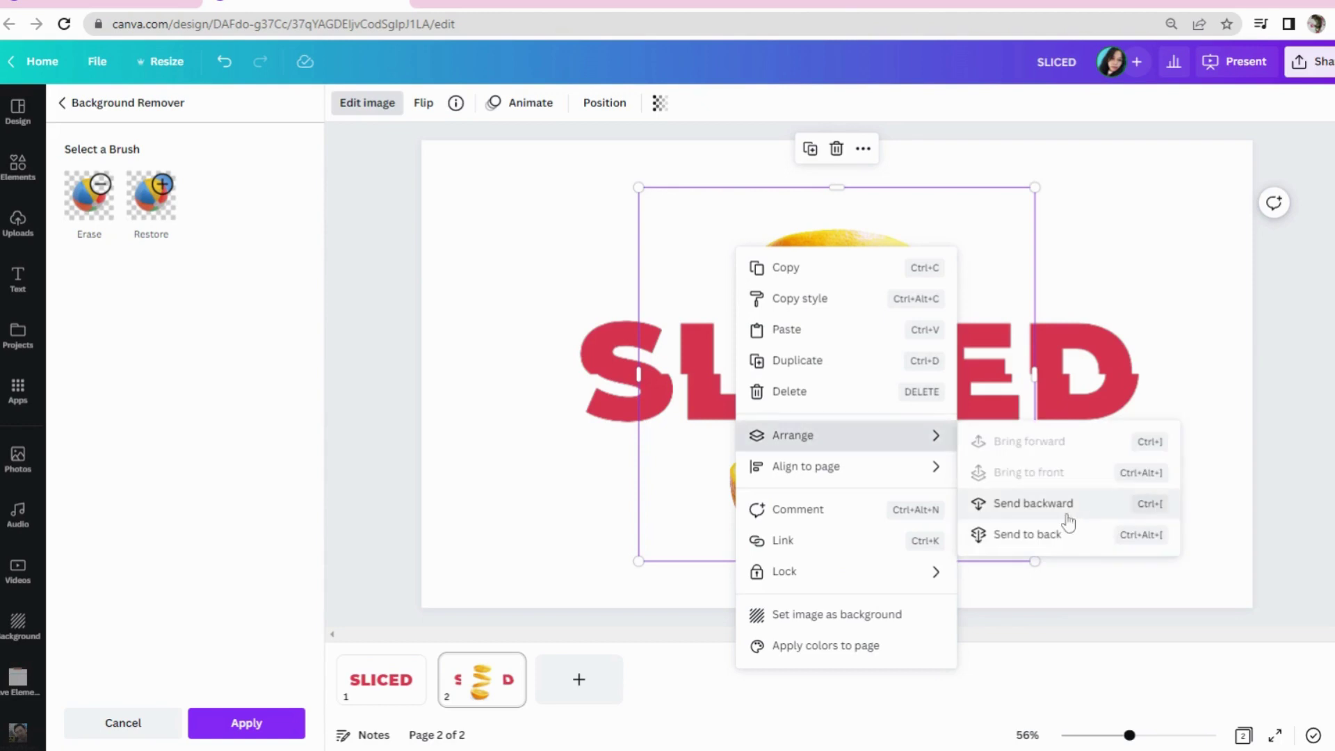
left_click(1057, 535)
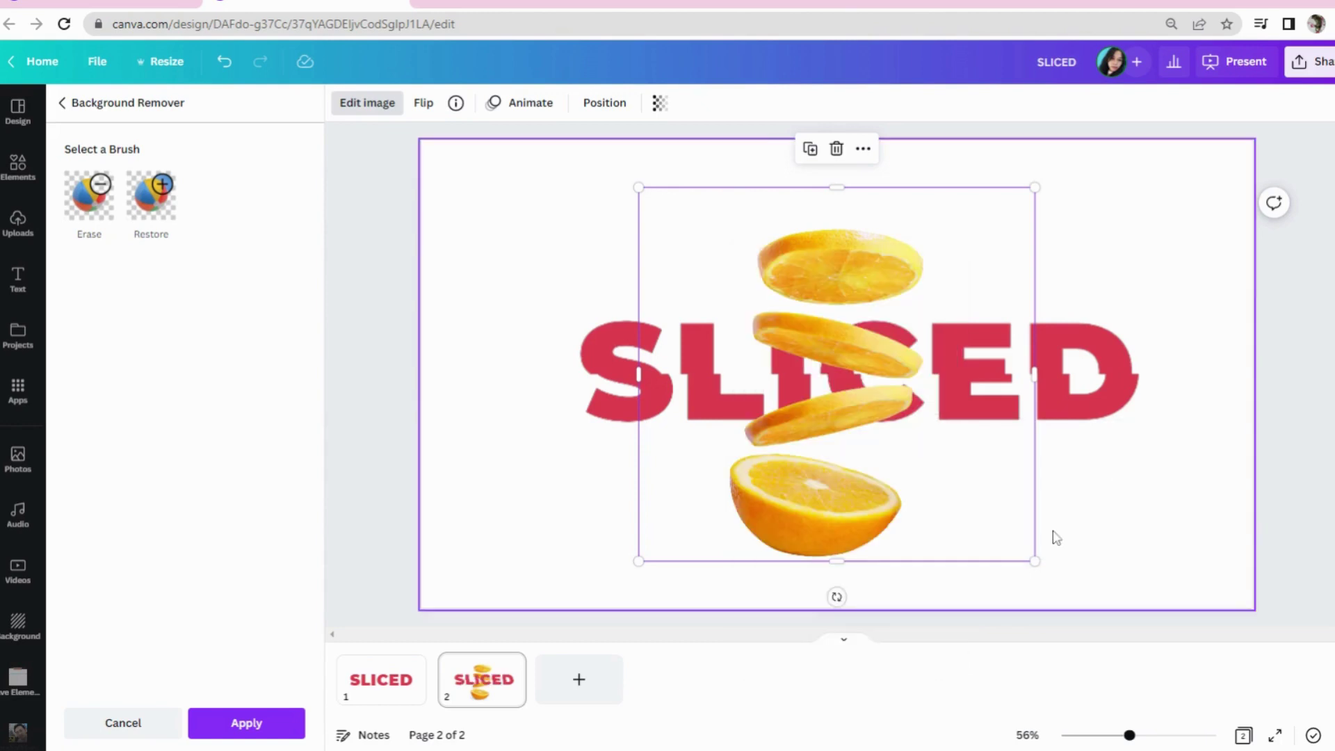
Bring the SLICED image in front of the orange slices on page 2
left_click(1070, 389)
right_click(1074, 386)
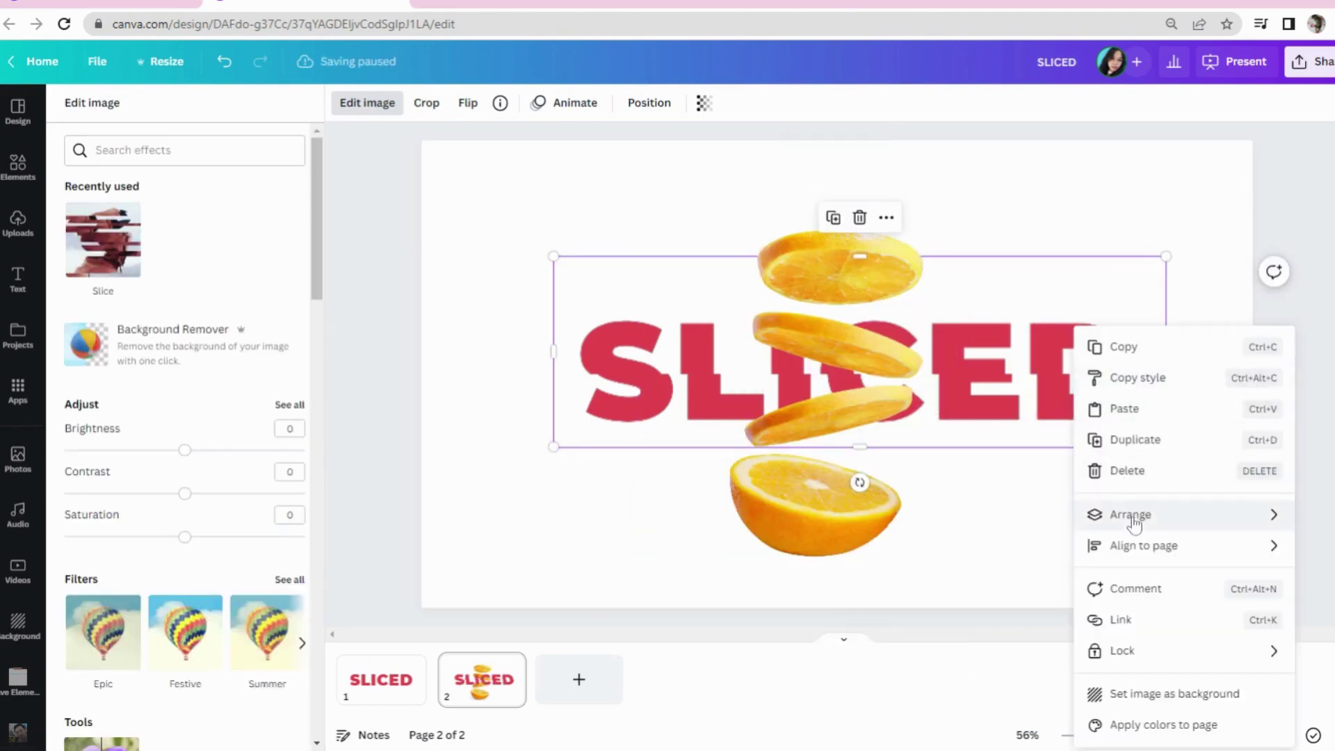
mouse_move(1134, 523)
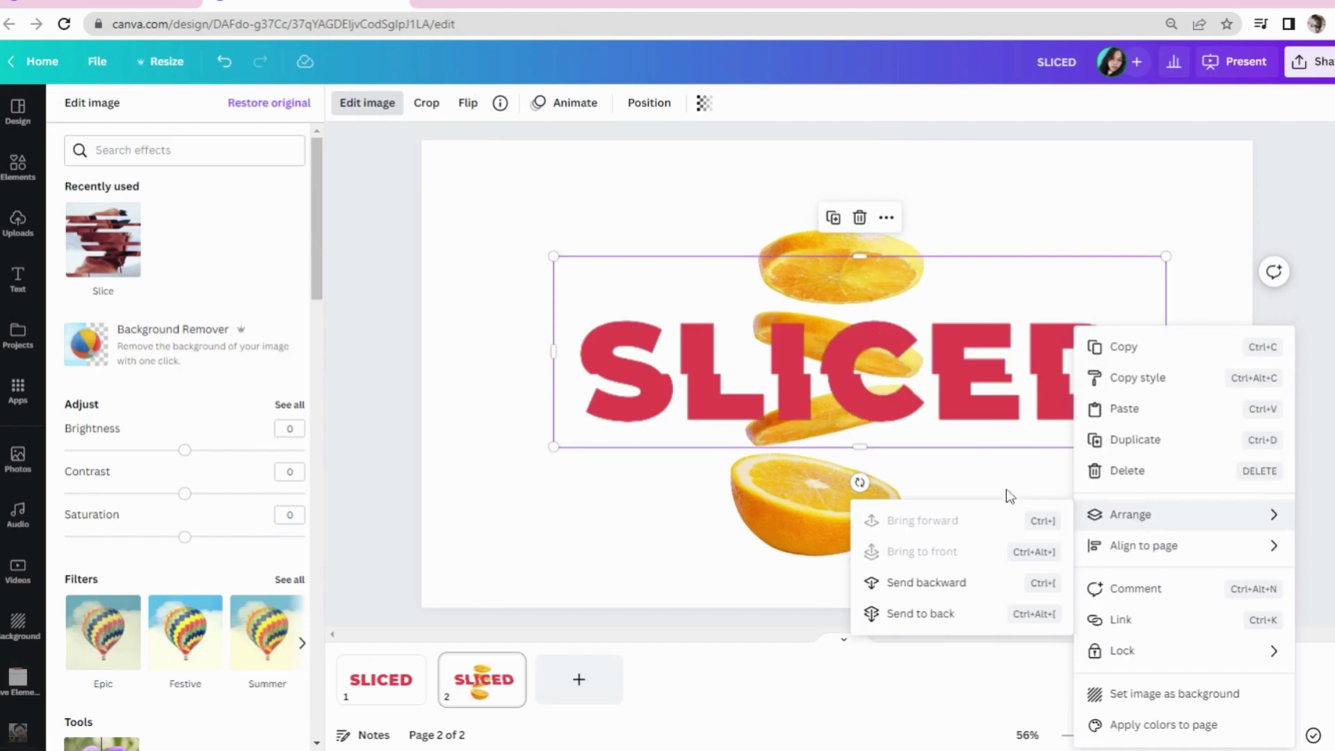
left_click(633, 569)
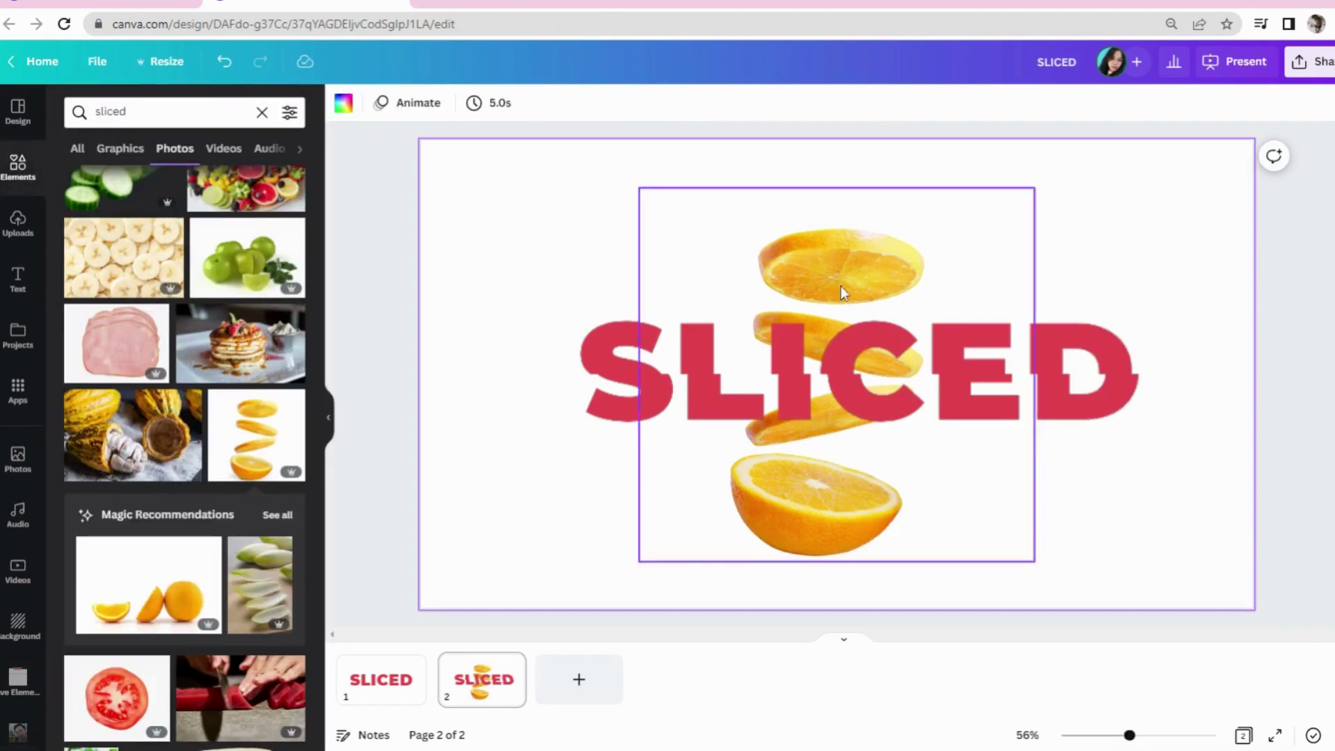
Move the orange slices image slightly up and center it horizontally on the page
left_click_drag(853, 248, 869, 236)
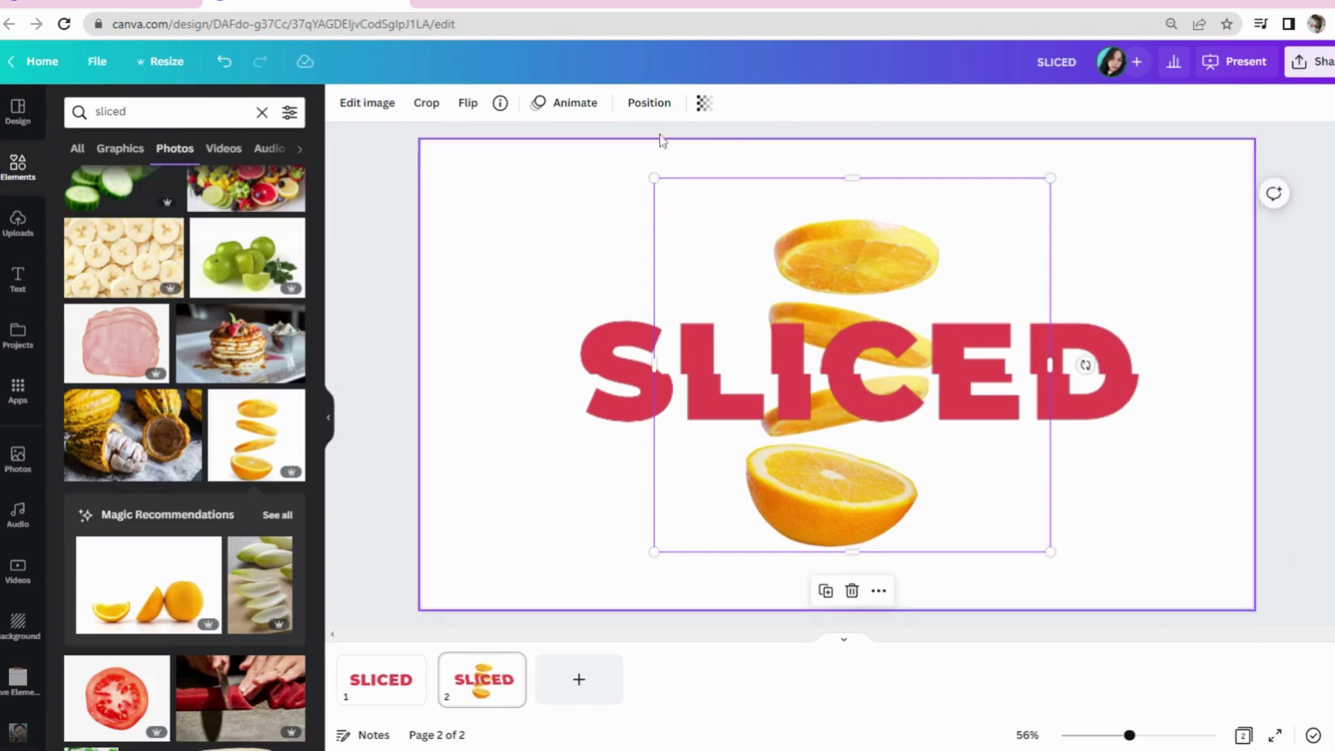
left_click(646, 110)
left_click(598, 240)
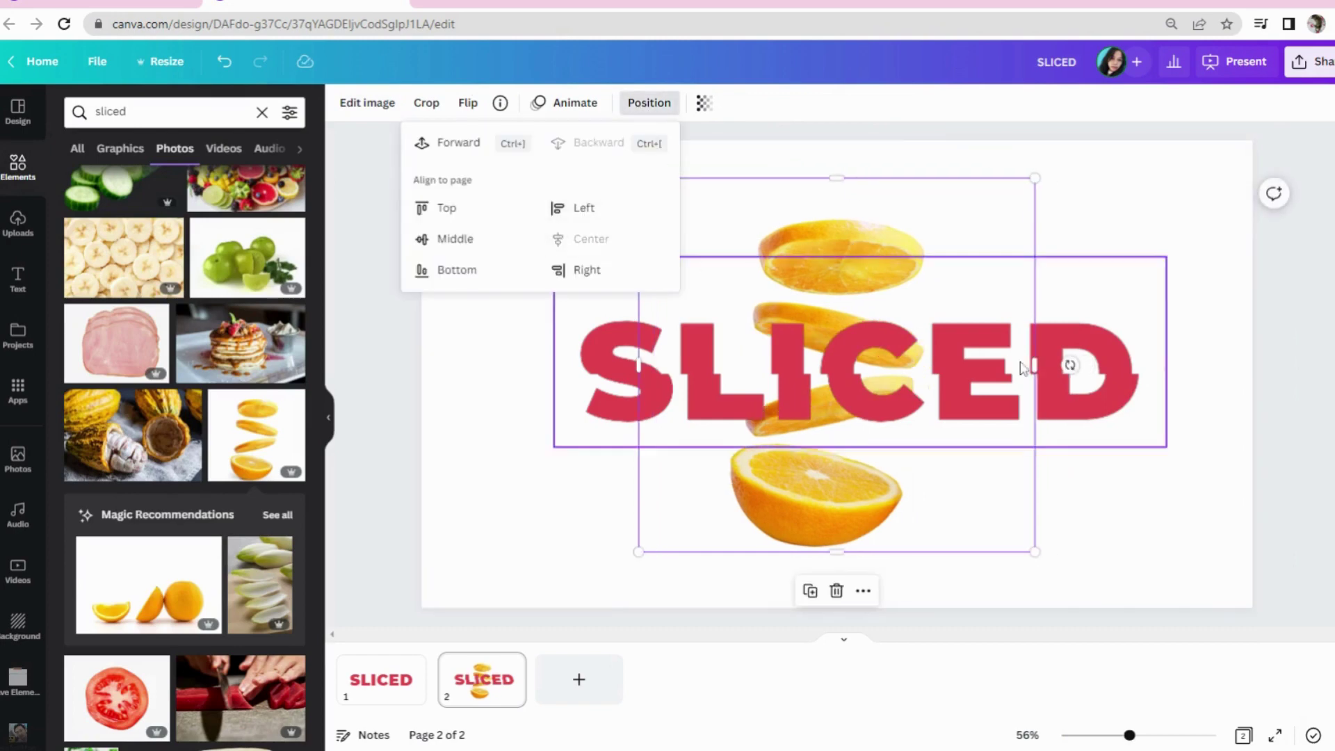
left_click(1069, 366)
left_click(1182, 396)
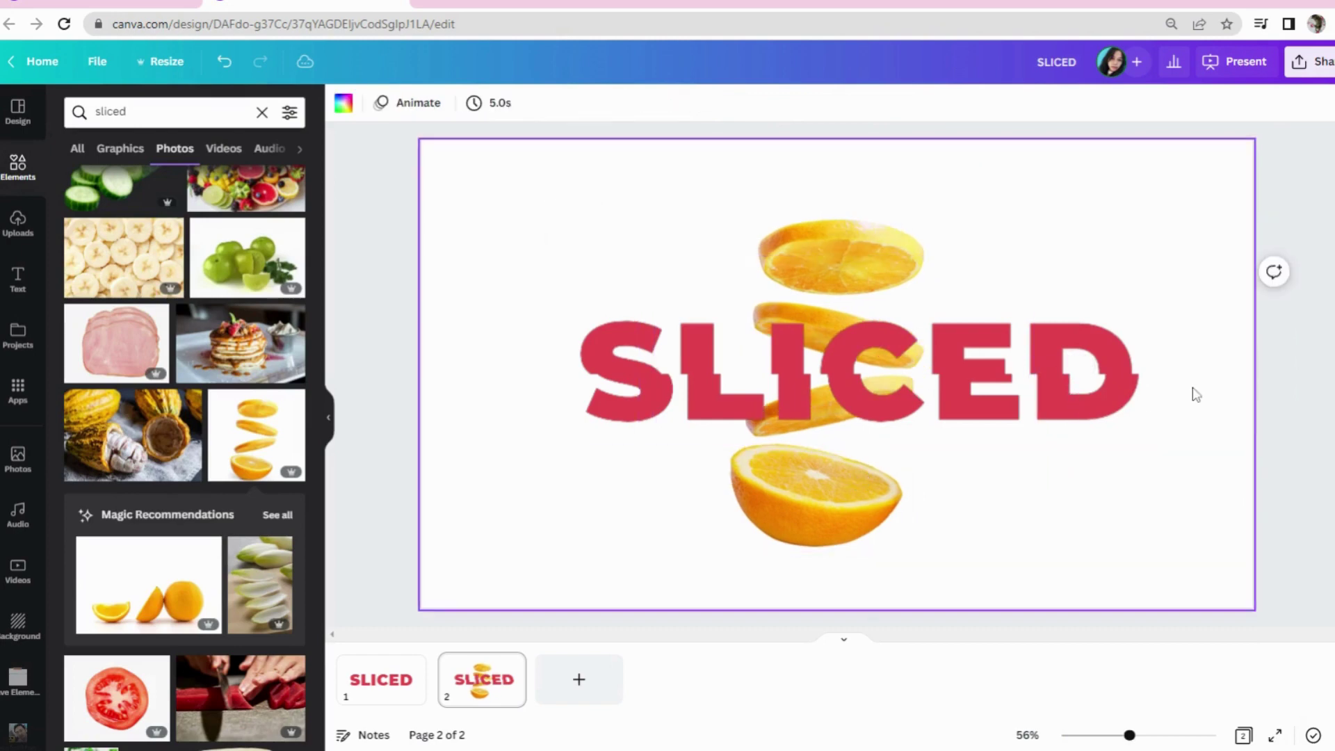
Center the SLICED image horizontally on the page
left_click(1115, 389)
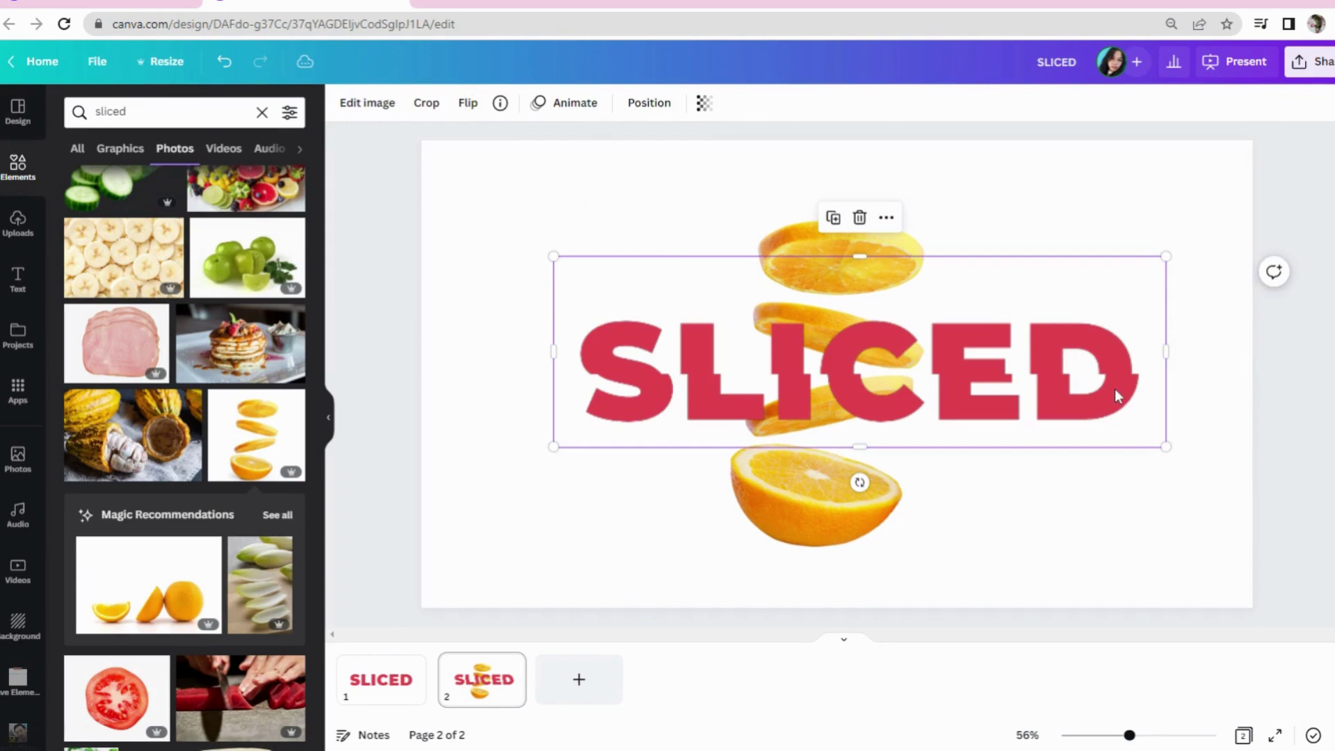
left_click(648, 105)
left_click(609, 239)
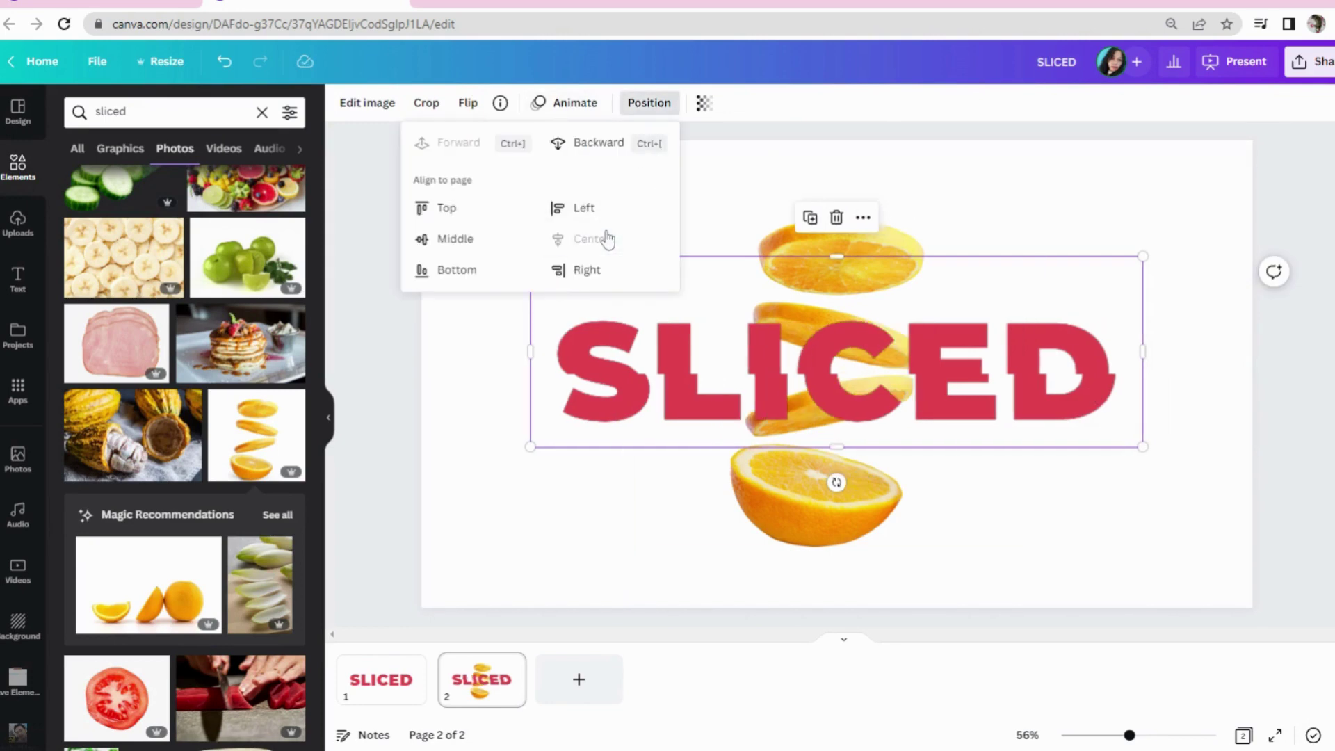
left_click(613, 554)
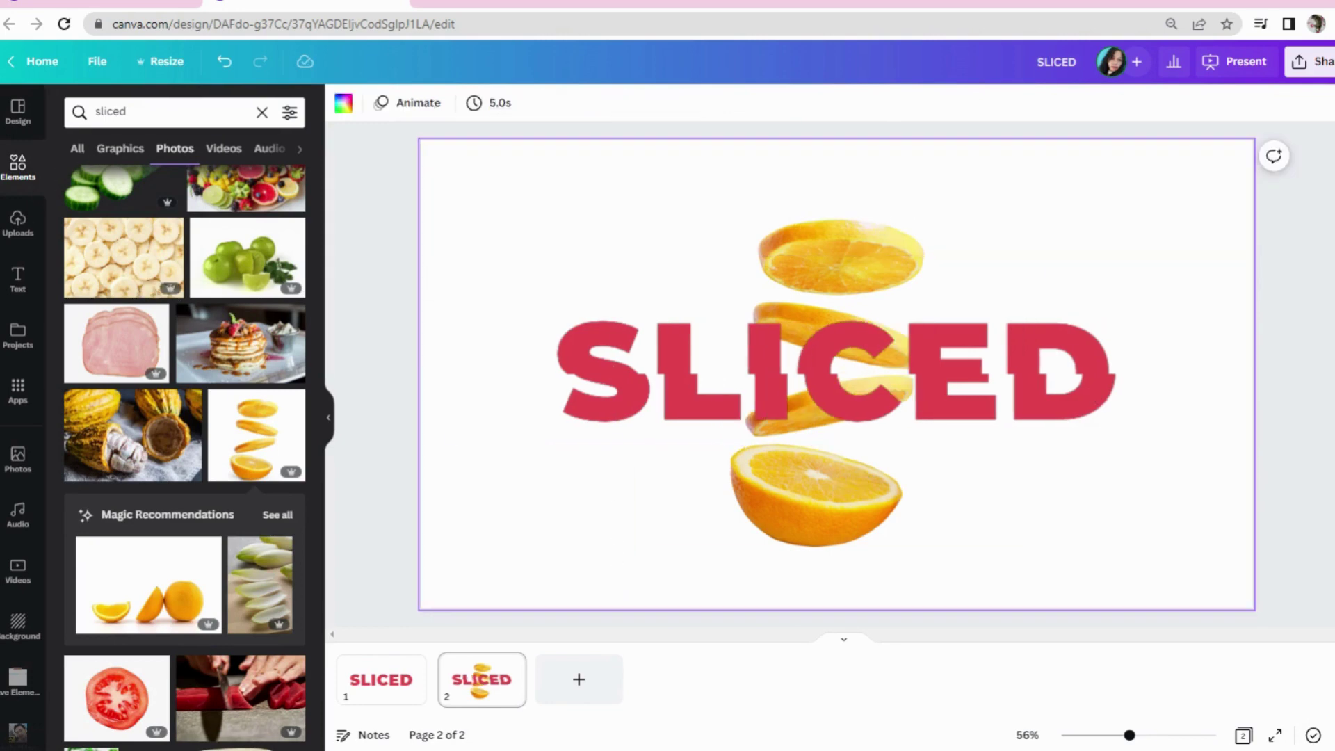
Search the elements for "shadow" and add the first soft oval shadow graphic to page 2
left_click(262, 112)
type("s")
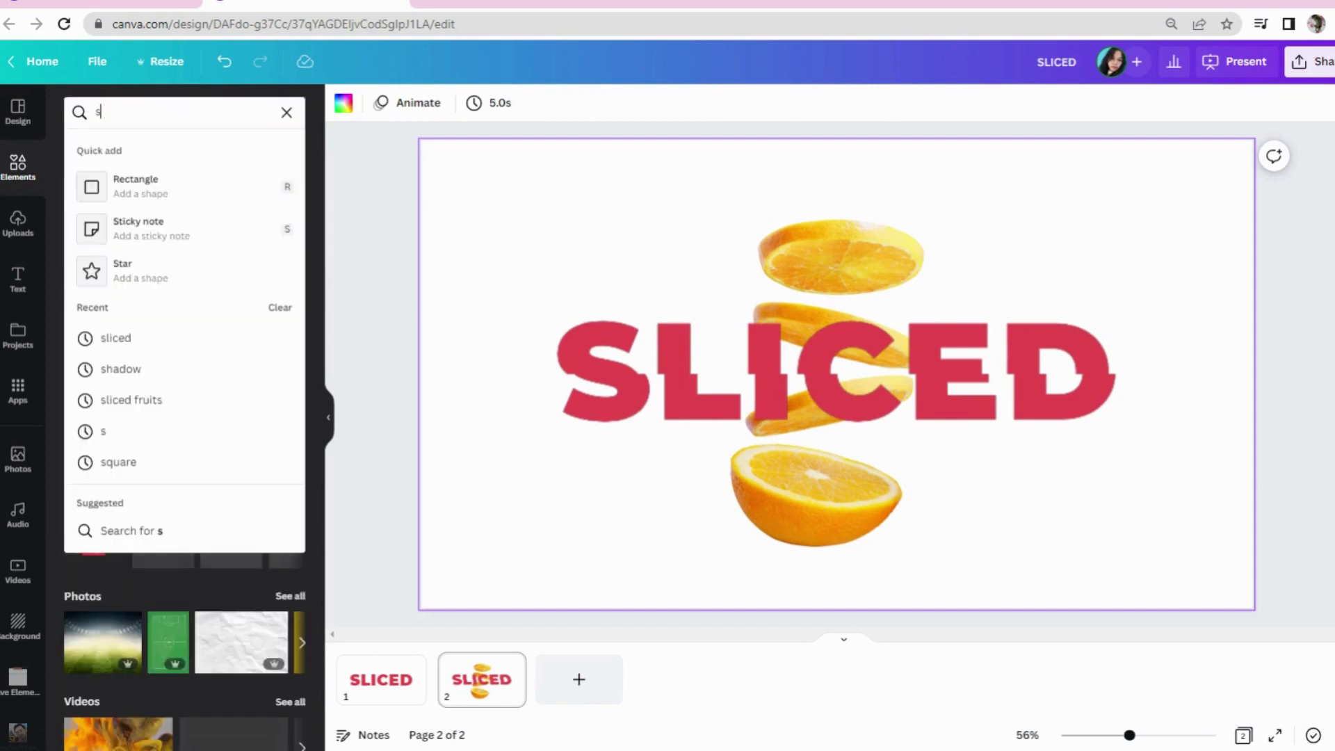
type("hadow")
key("Return")
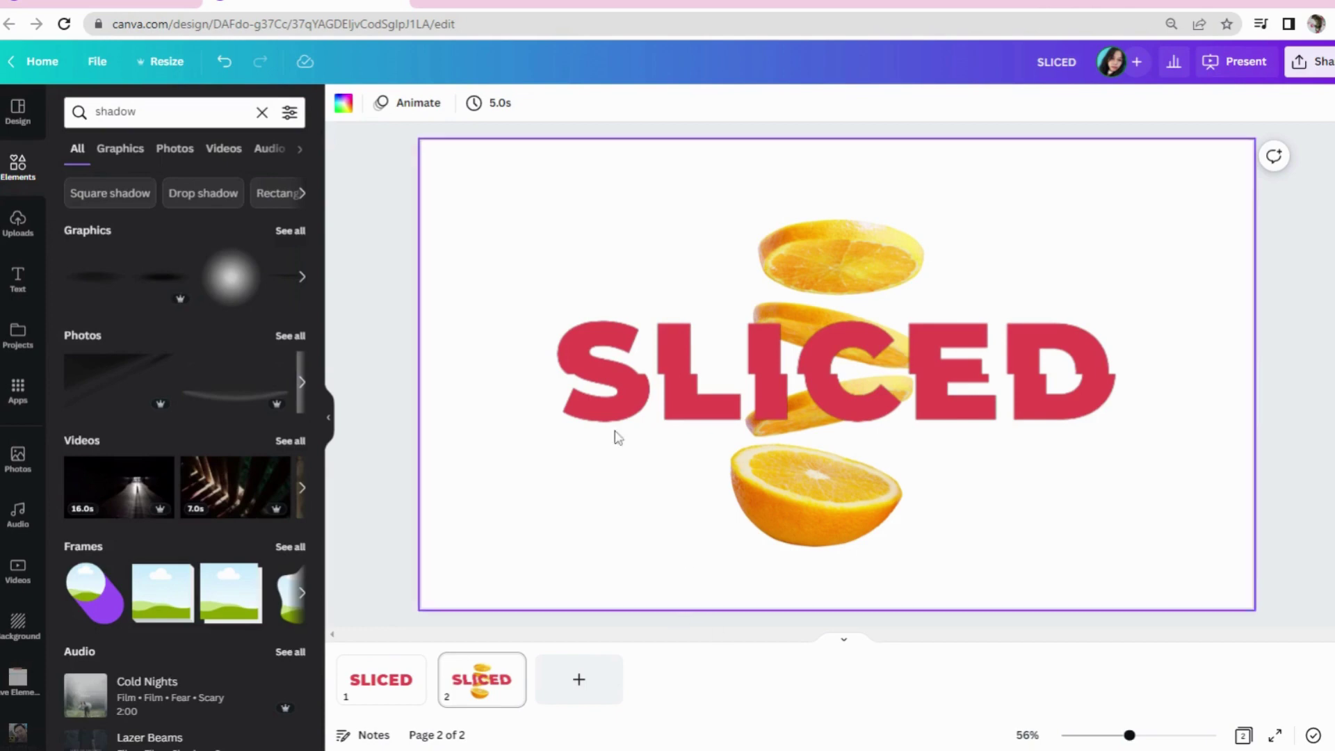
left_click(83, 291)
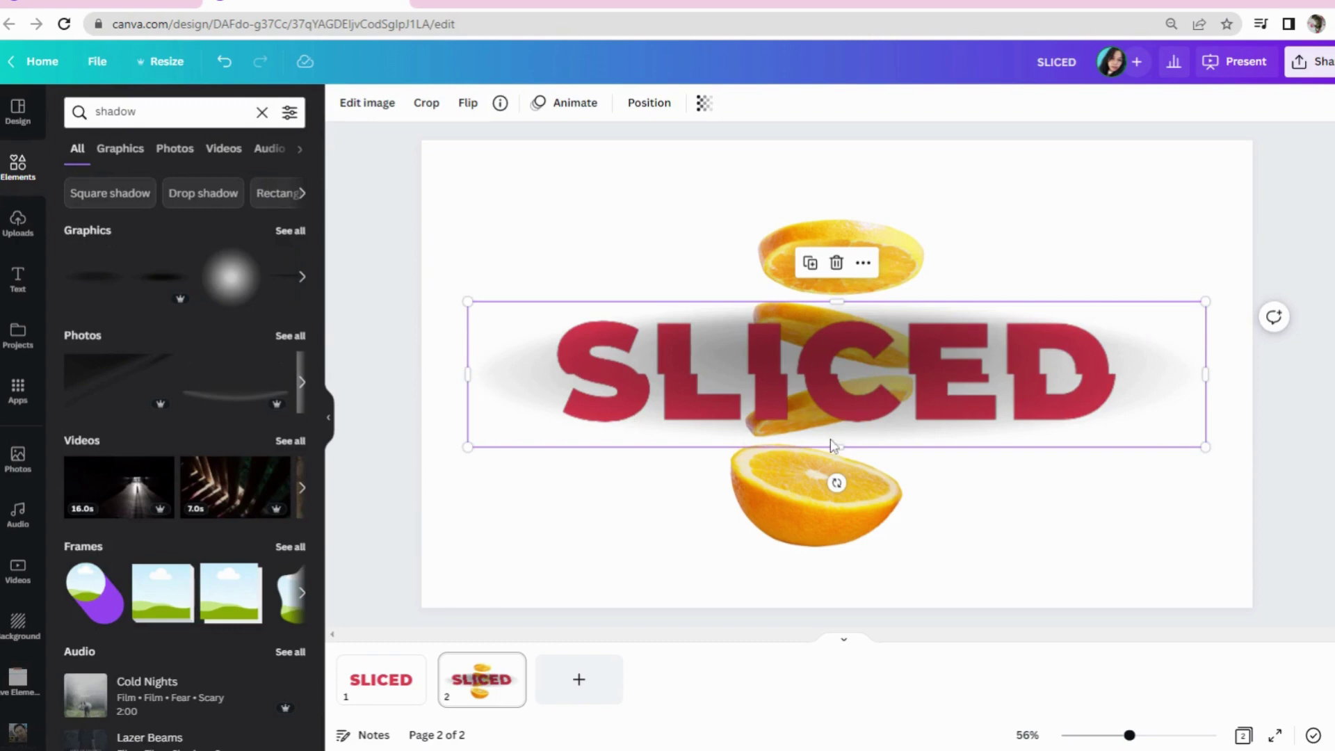
Crop away the shadow's lower half along the slice line and shrink it to about the width of the SLICED text
left_click_drag(840, 445, 853, 376)
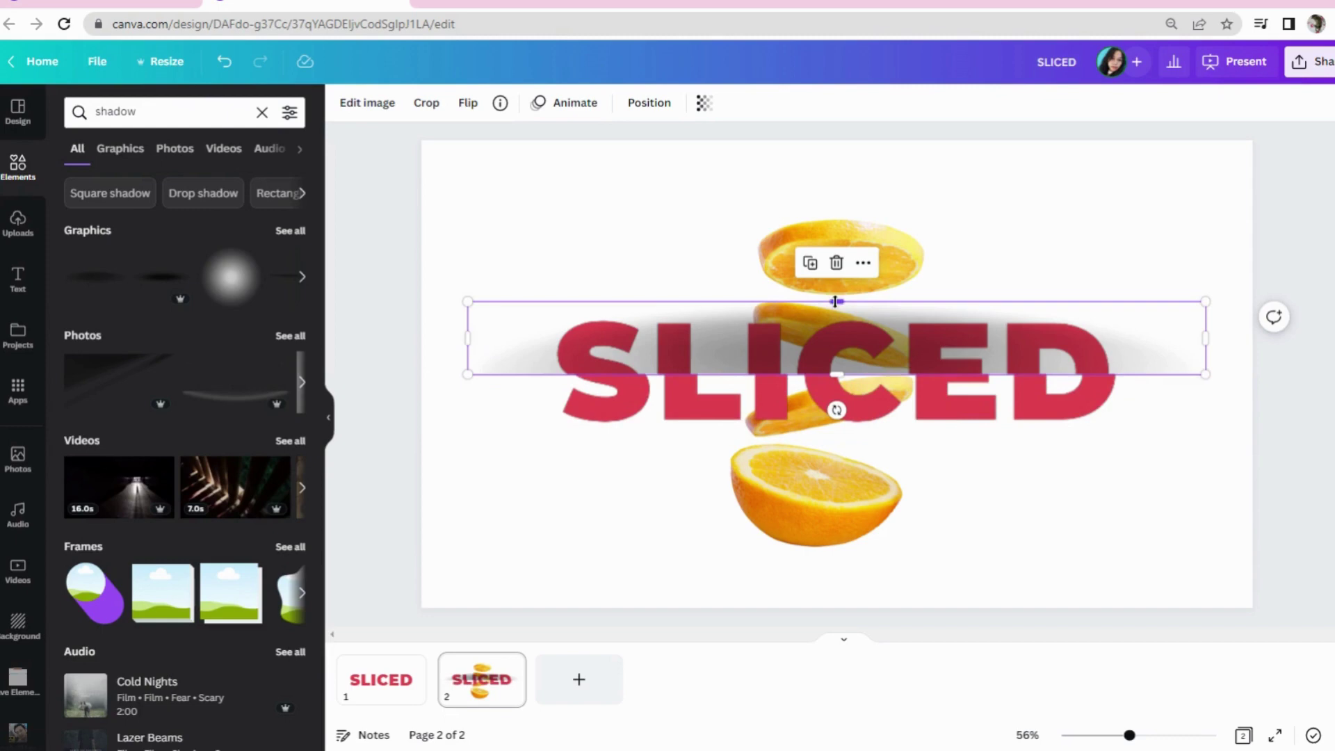
left_click_drag(468, 302, 567, 312)
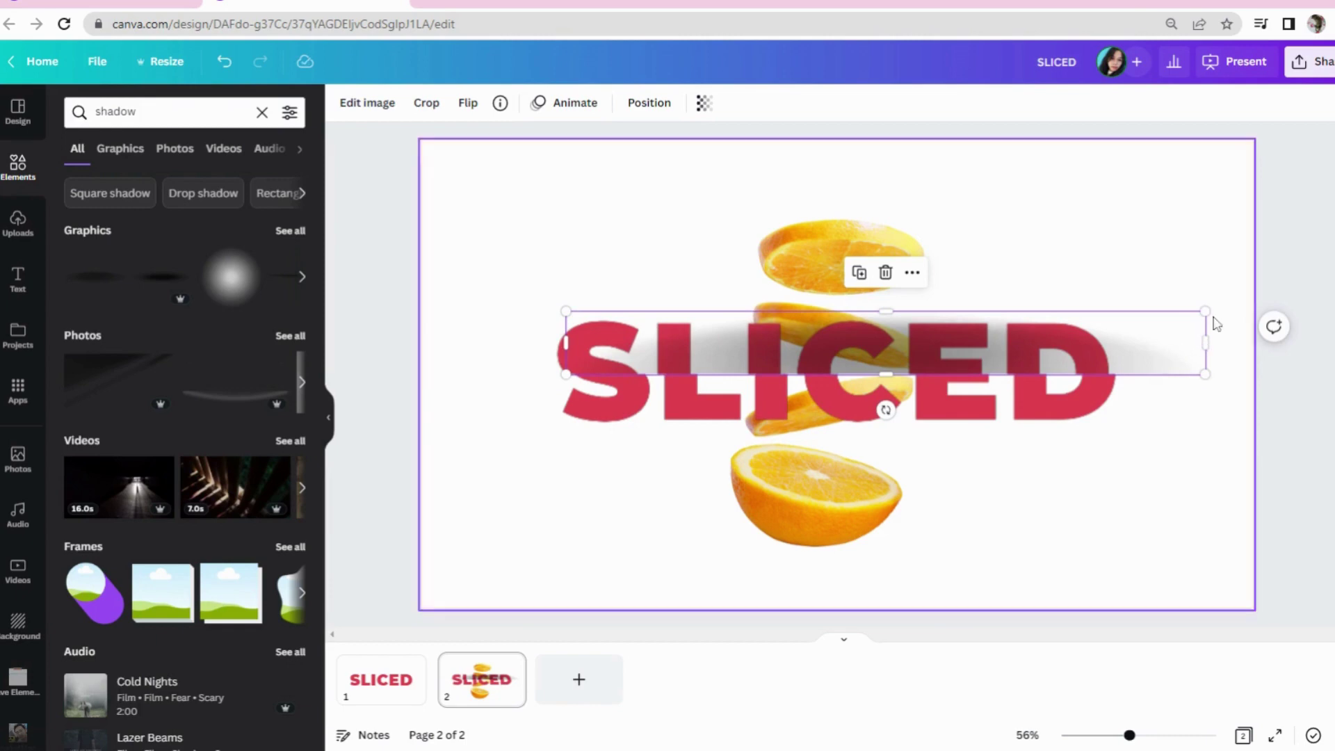
left_click_drag(1204, 311, 1117, 340)
left_click(1207, 578)
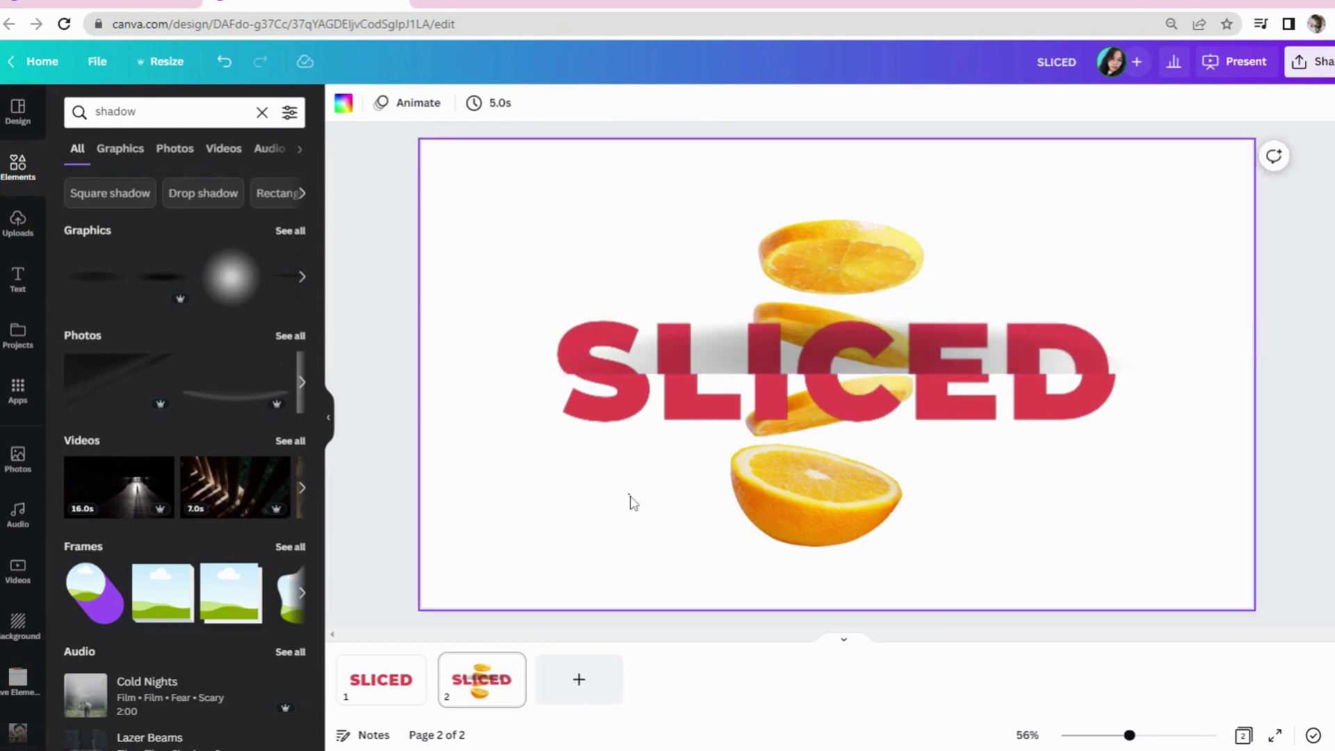
Try yellow photo colors for the page background and settle on the bright blue from the Deep Blue palette
left_click(343, 103)
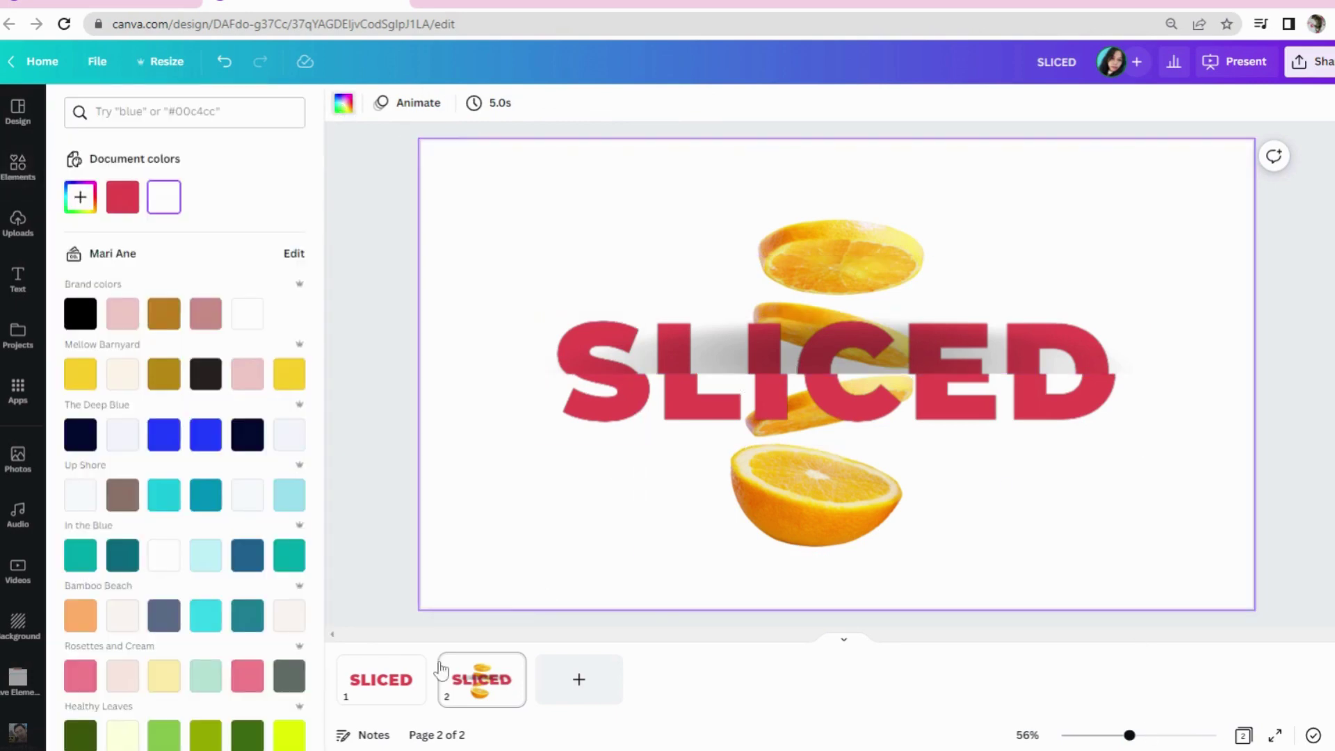
scroll(180, 417, "down", 10)
left_click(123, 309)
left_click(204, 319)
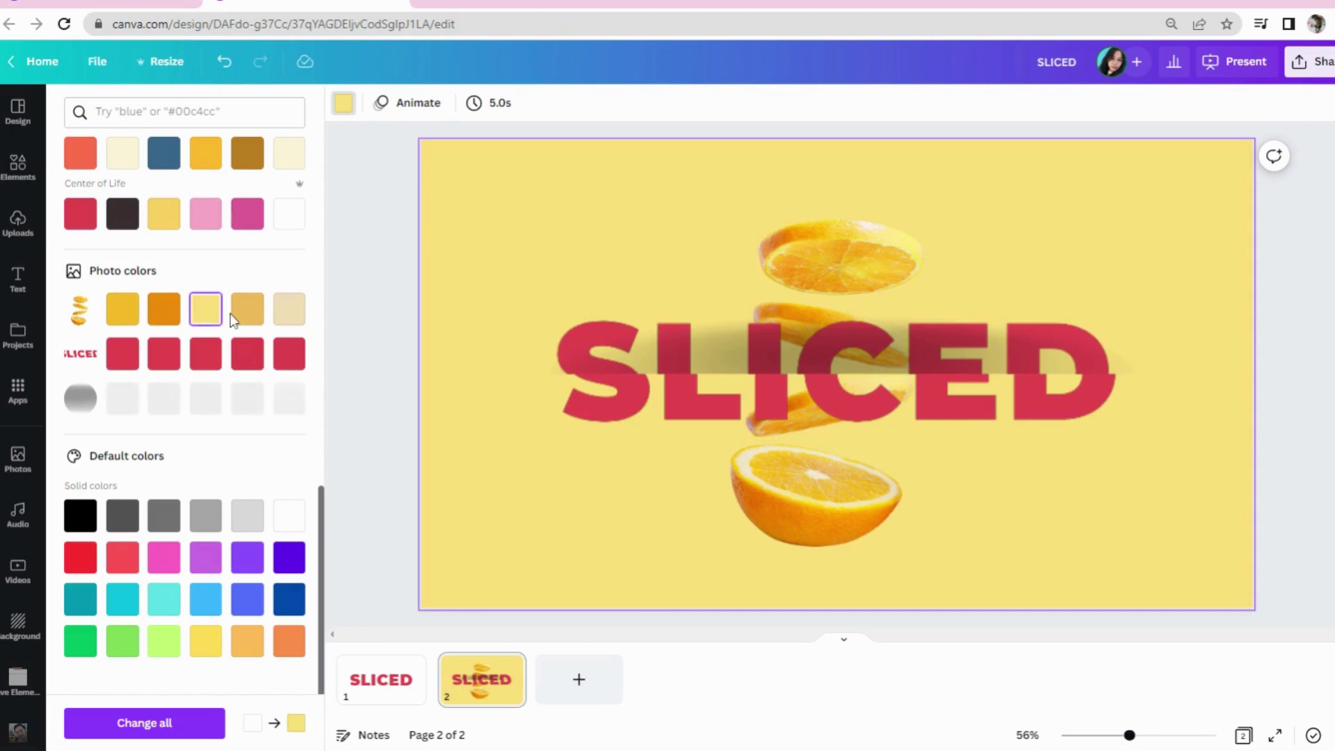
scroll(204, 318, "up", 10)
left_click(178, 332)
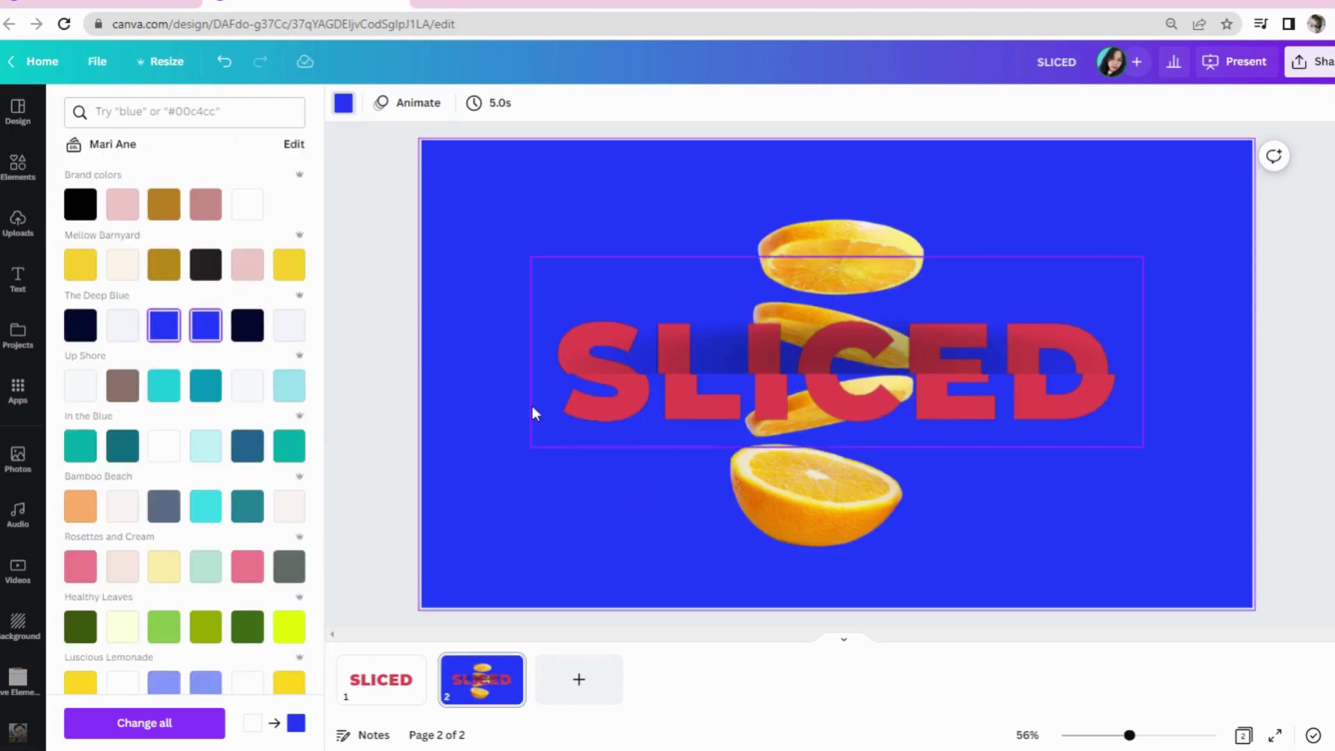
Enlarge the SLICED image together with its shadow, tilt them upward to the right, and enlarge and tilt the orange slices behind them
left_click(609, 353)
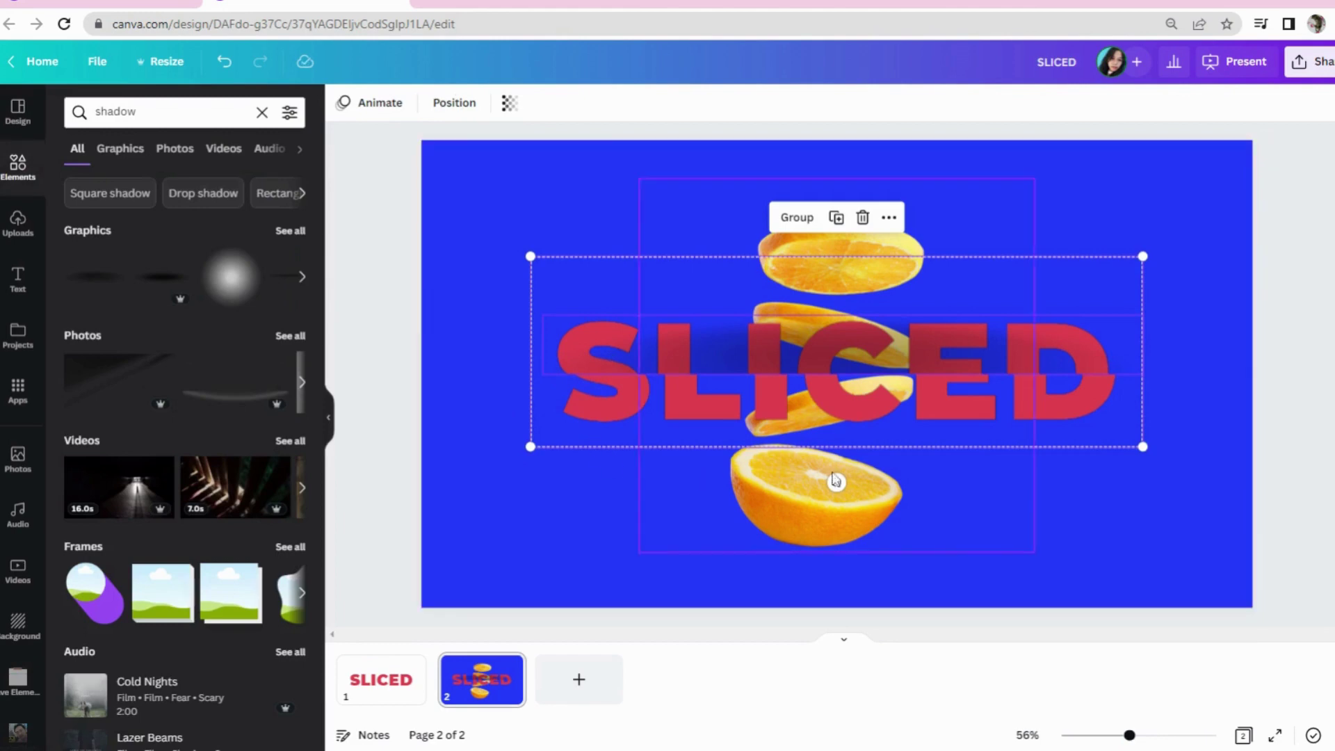
left_click_drag(1163, 246, 1194, 240)
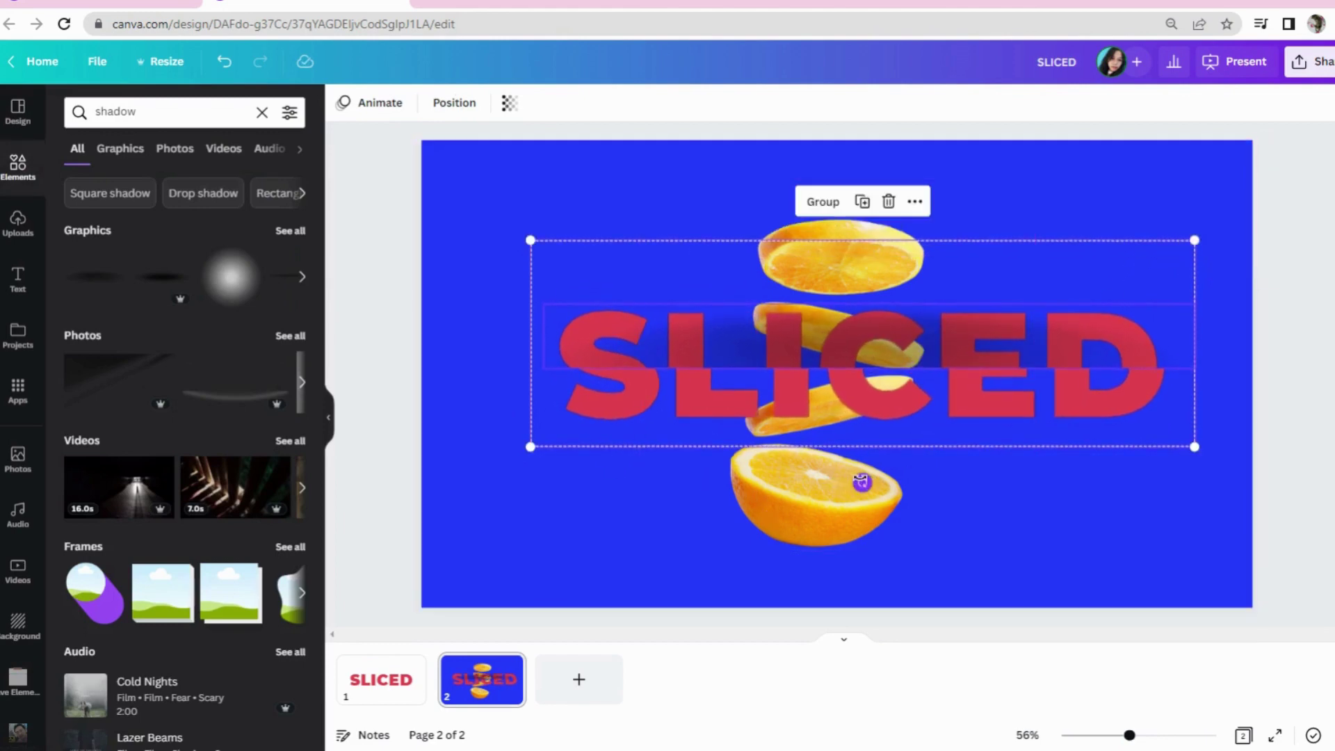
mouse_move(862, 481)
left_mouse_down()
mouse_move(888, 479)
mouse_move(872, 483)
left_mouse_up()
left_click_drag(709, 411, 703, 410)
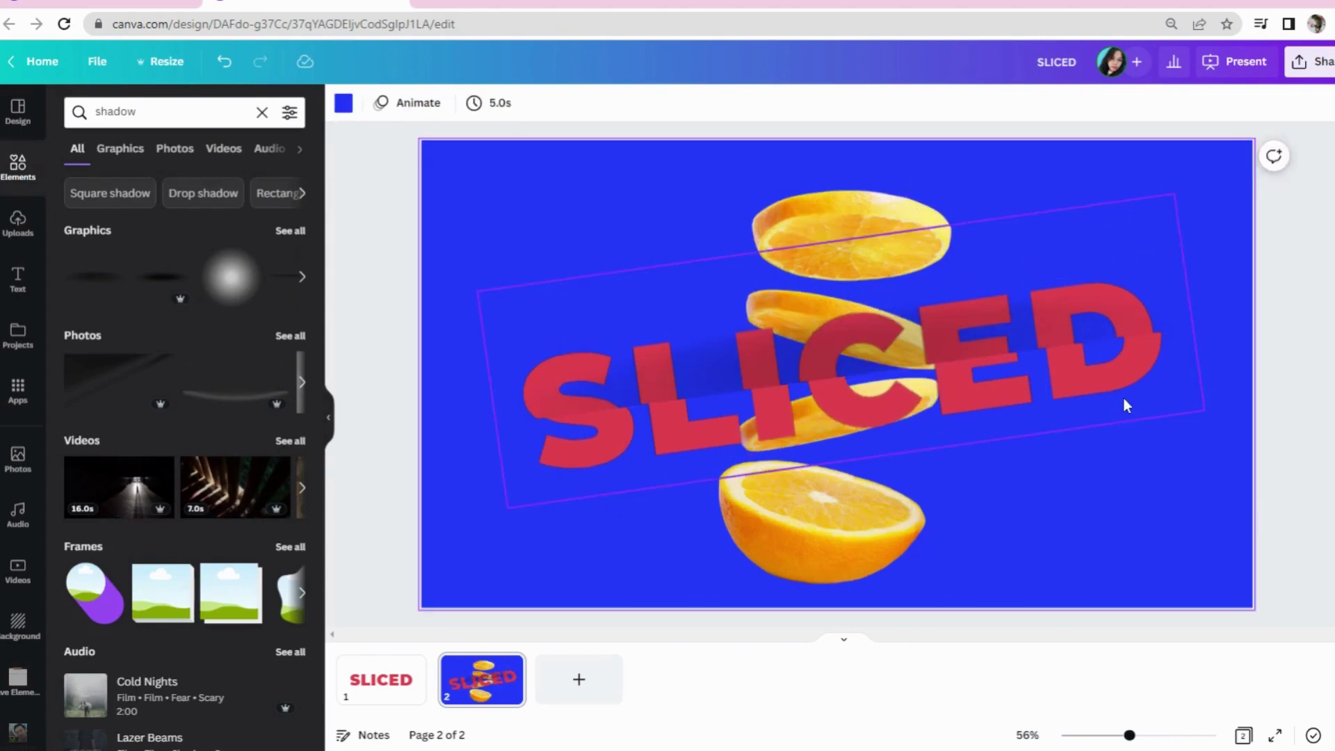
left_click(1126, 403)
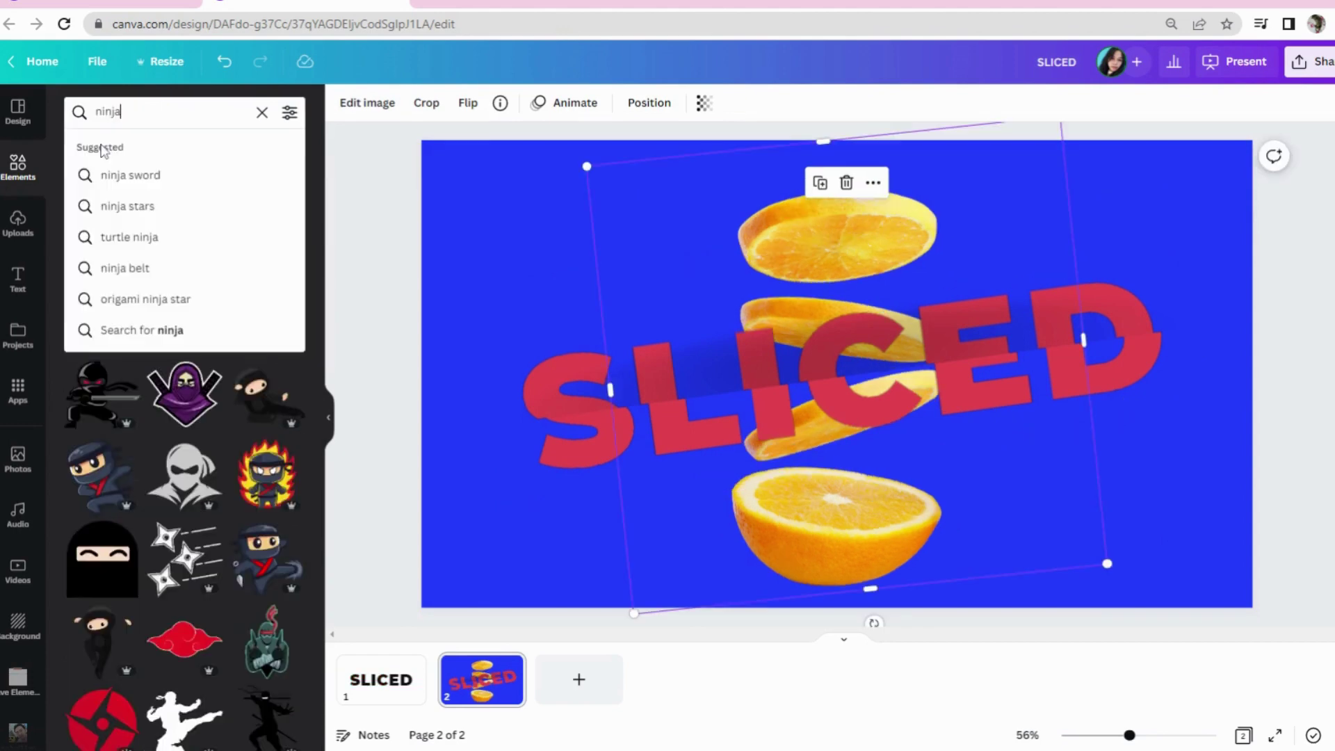
Search the graphics for "fruit ninja" and refine the search to "fruit ninja with sword"
type("furit")
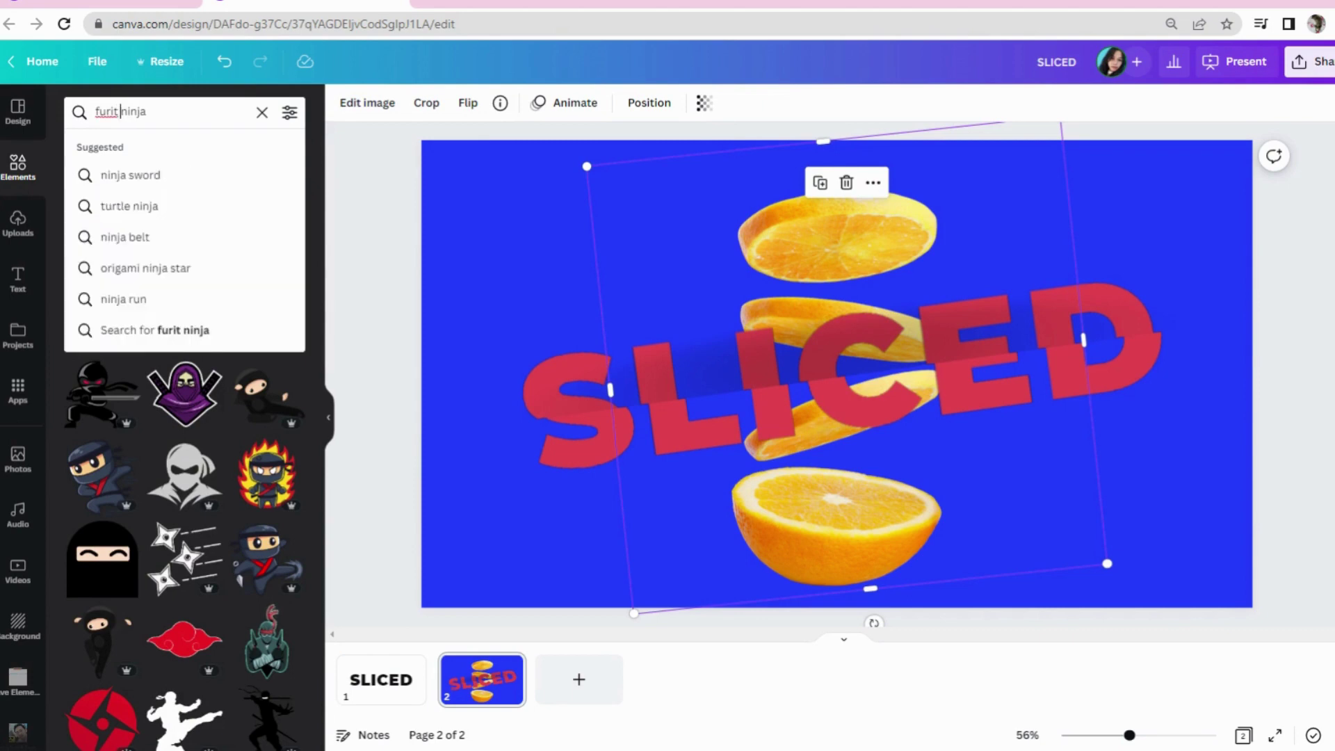
key("BackSpace")
key("BackSpace")
type("ruit")
key("Return")
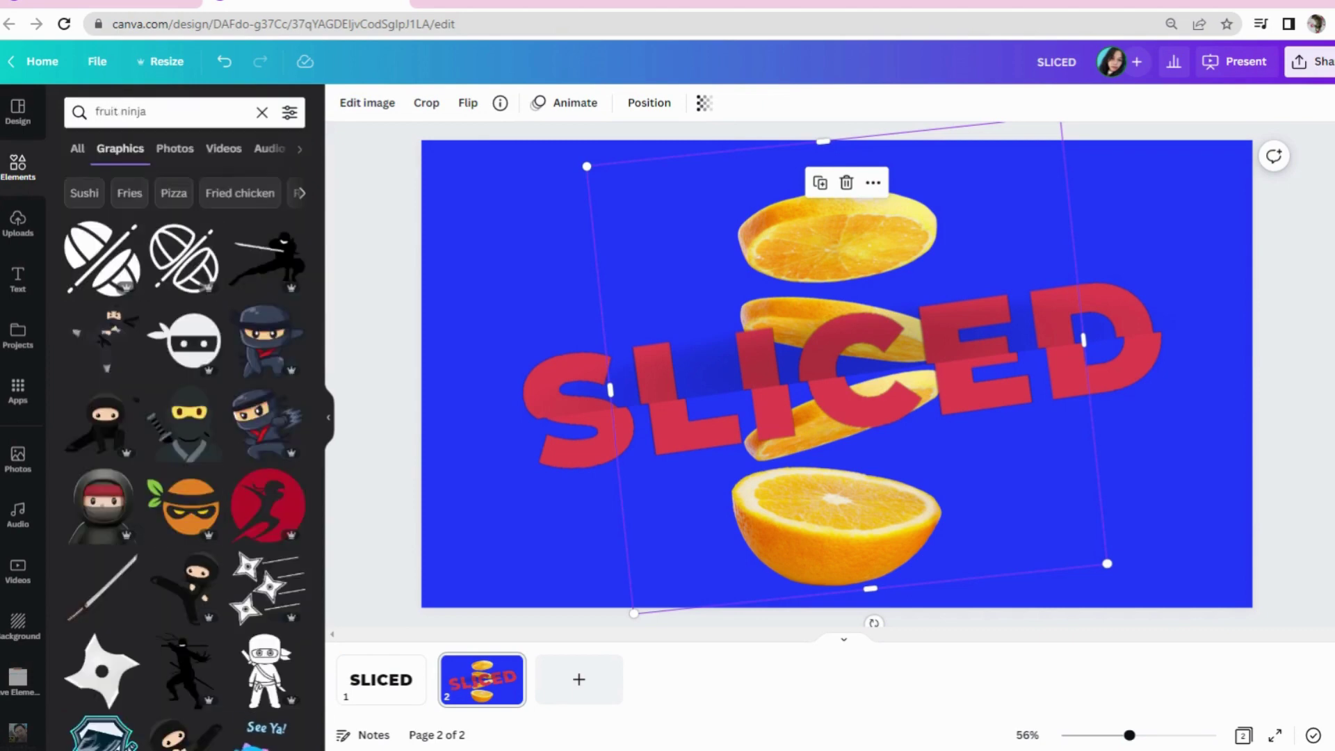
left_click(147, 111)
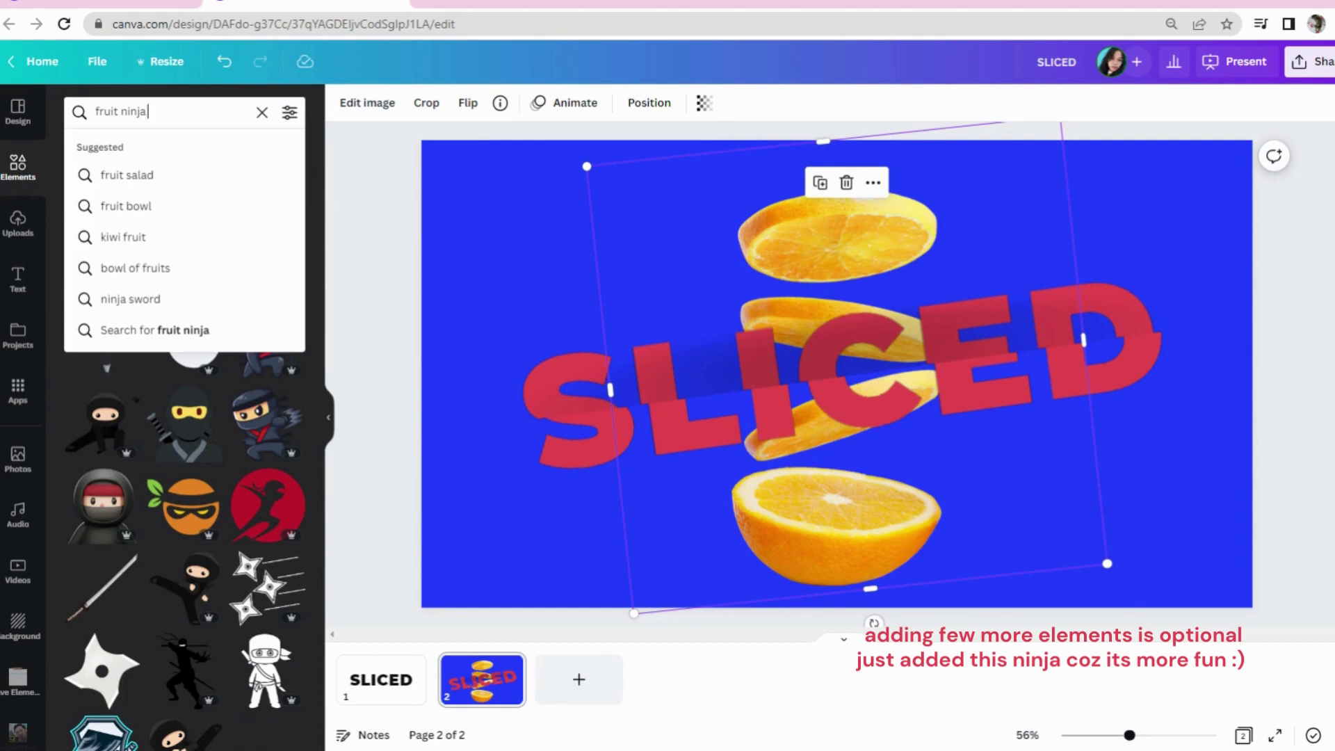
type("wo")
type("ith sword")
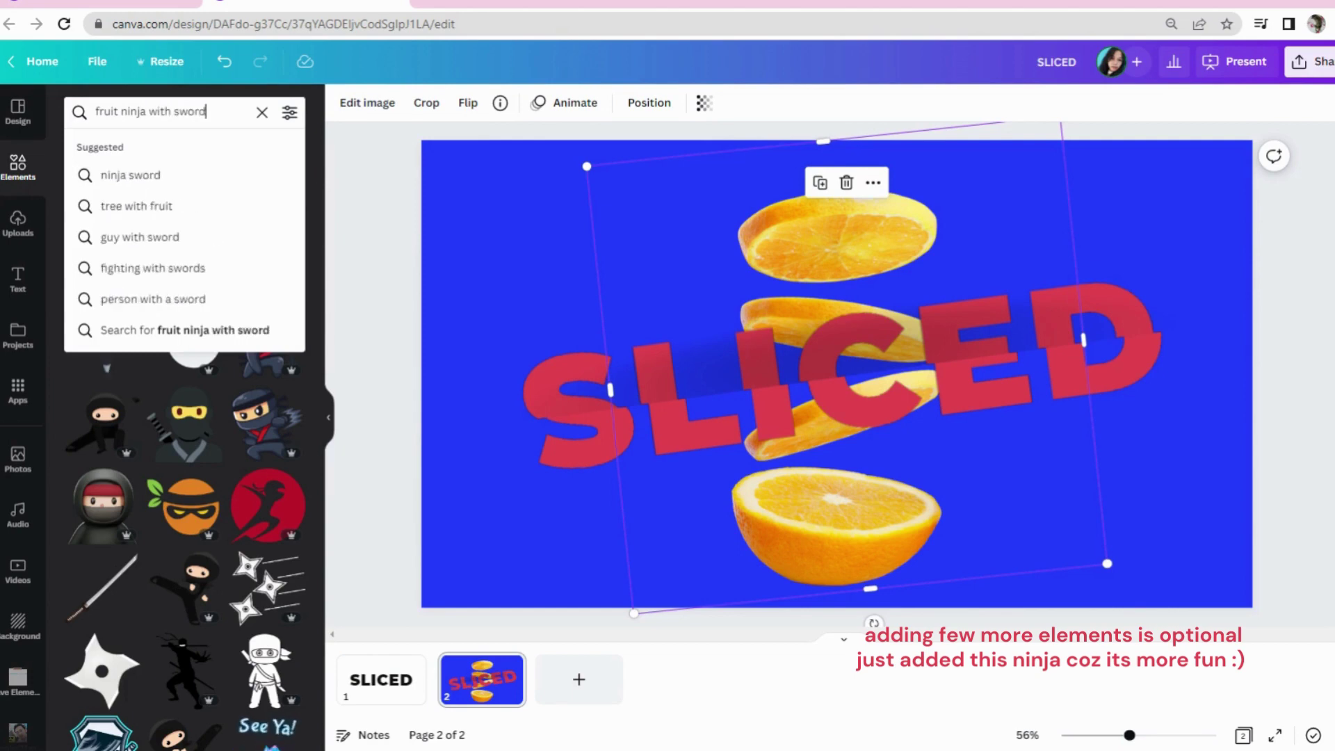
key("Return")
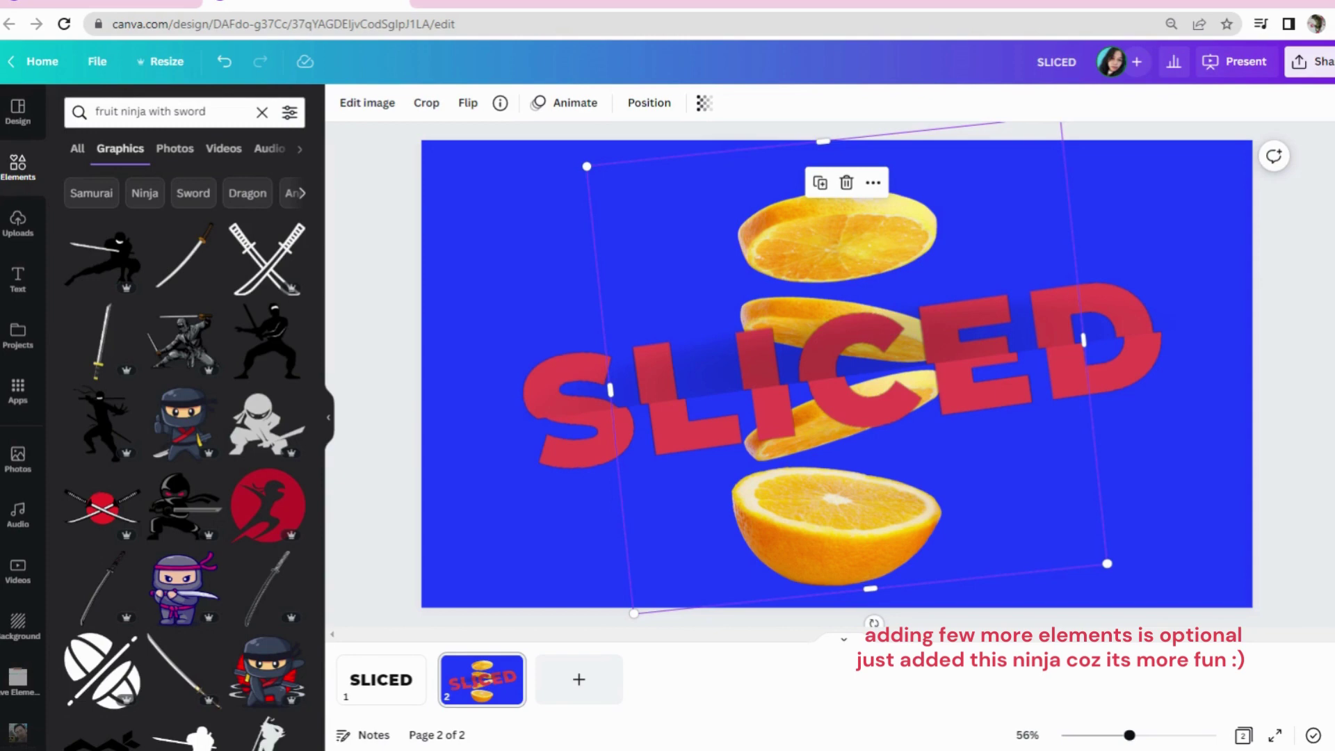
Add the thumbs-up ninja graphic and place it, scaled down, on top of the letter D
left_click(184, 442)
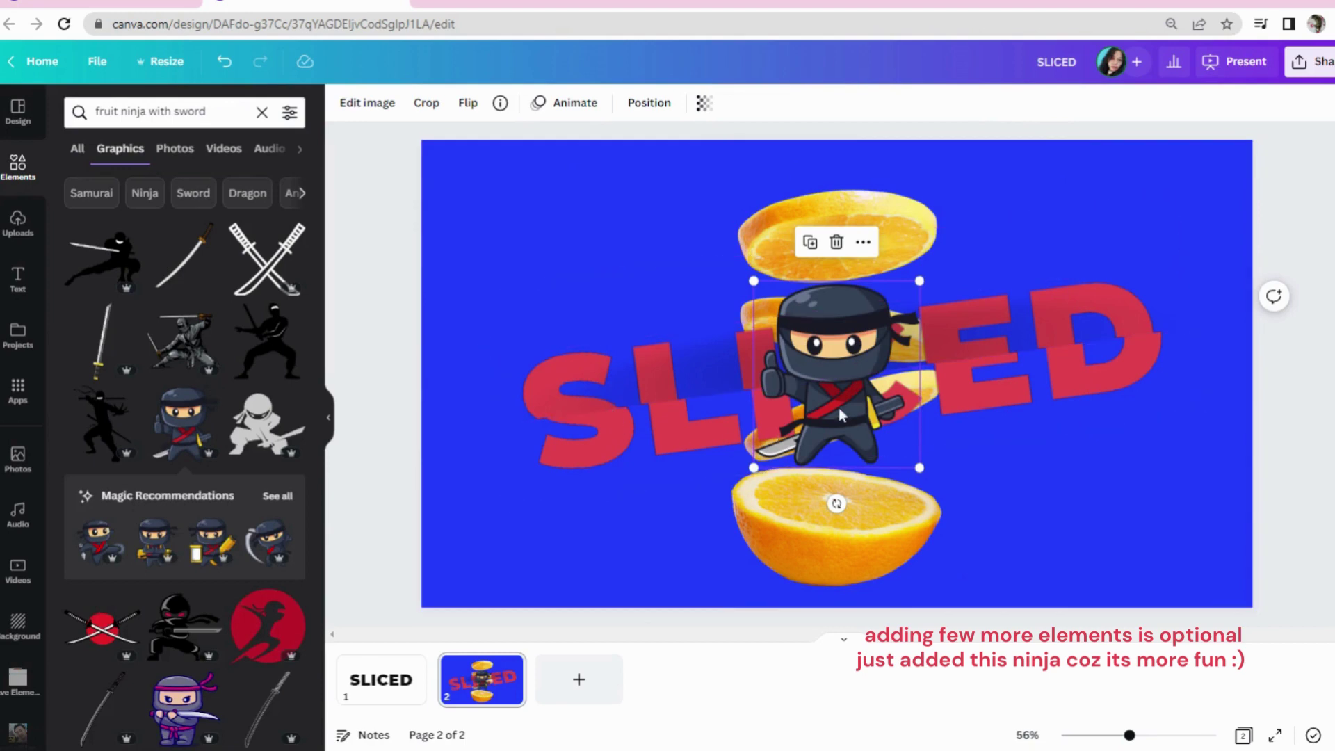
left_click_drag(832, 421, 1057, 285)
left_click(904, 556)
Replace the thumbs-up ninja with the ninja swinging a curved blade from the full list of magic recommendations
left_click(277, 496)
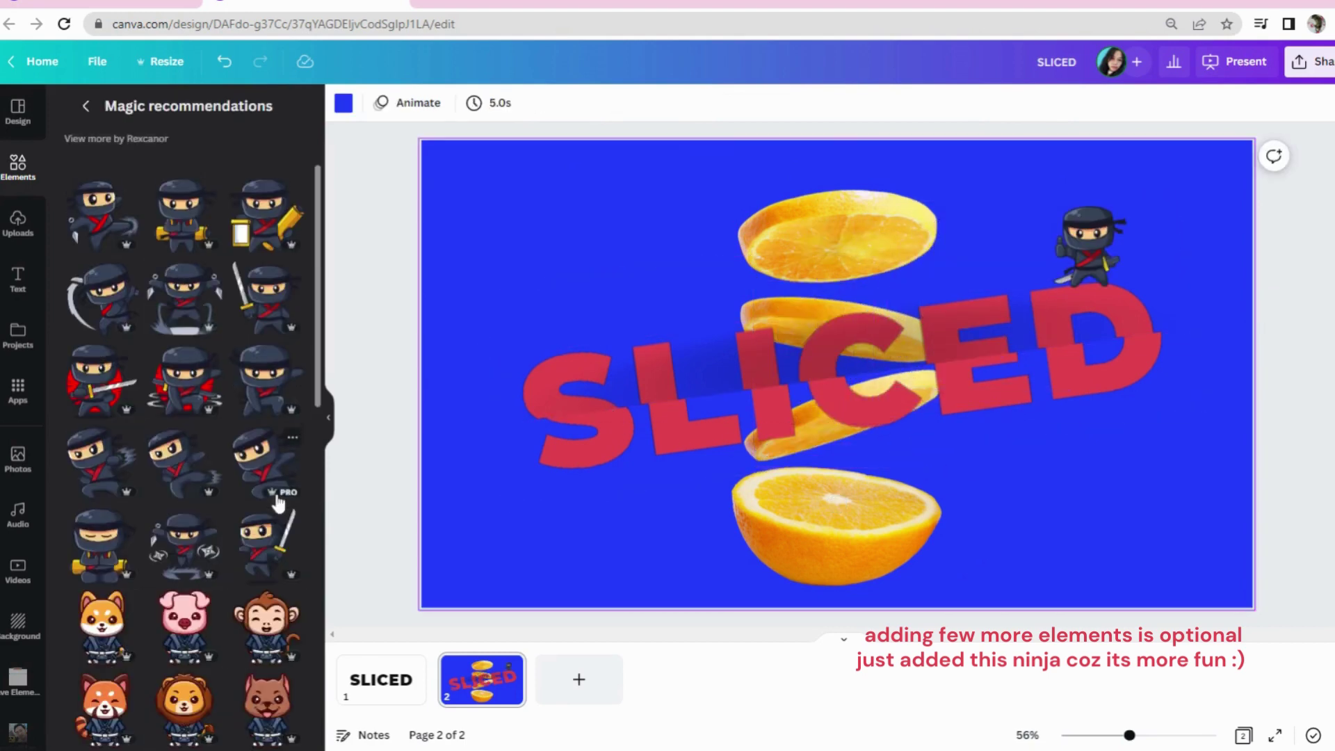
left_click(102, 304)
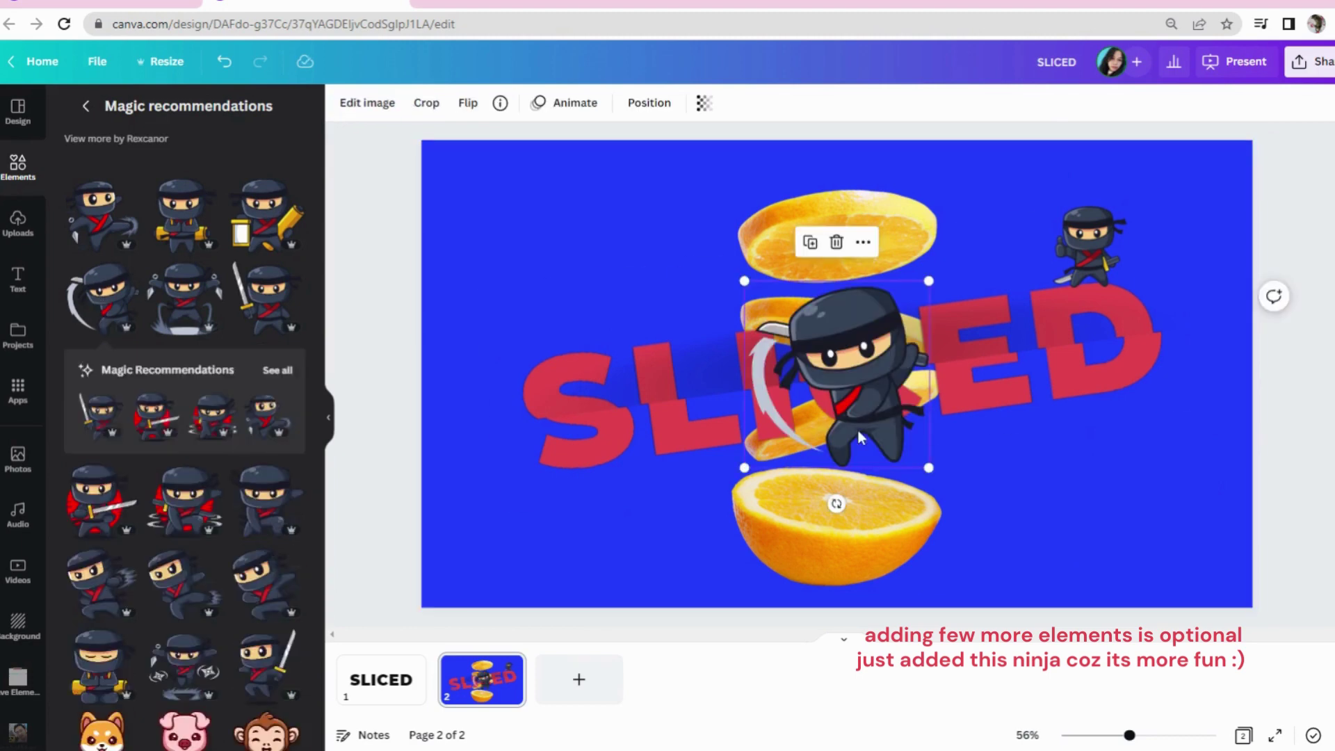
left_click(1102, 232)
key("Delete")
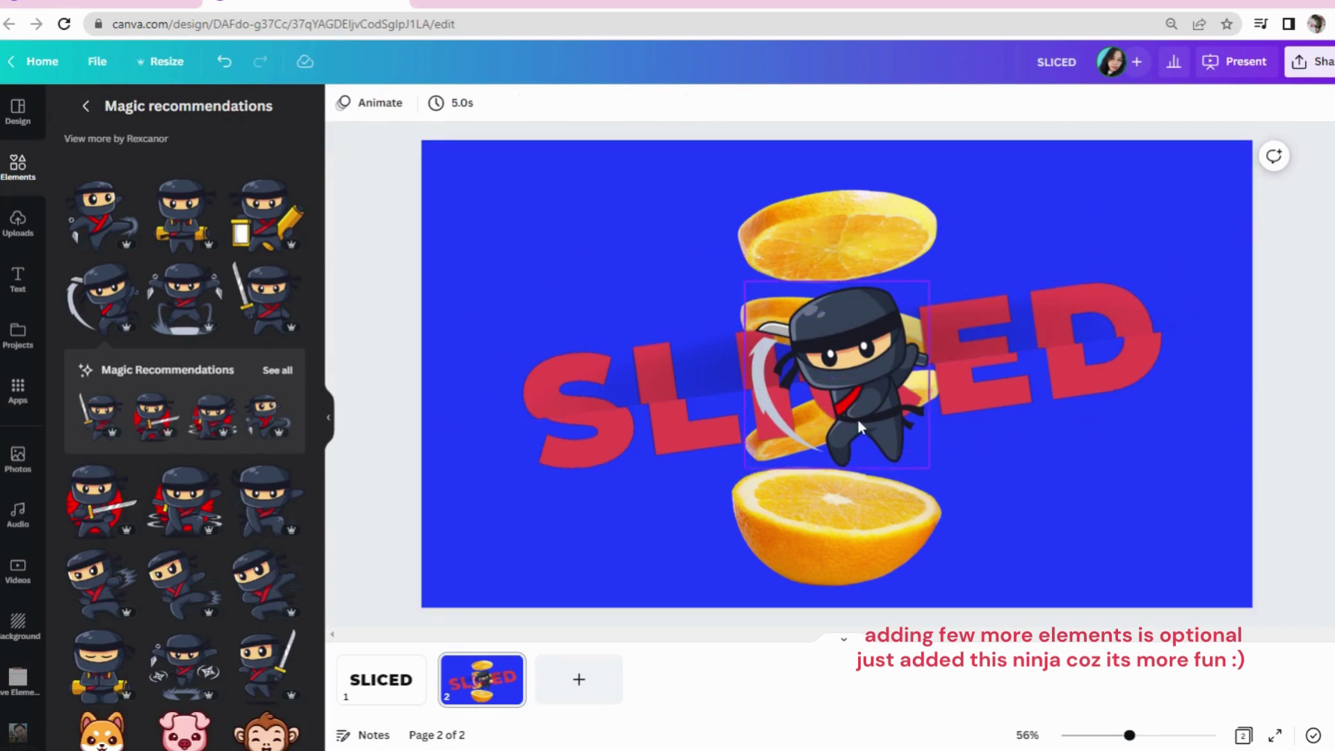
Shrink the curved-blade ninja and stand it on top of the letter E, beside the uppermost orange slice
left_click_drag(858, 420, 1011, 299)
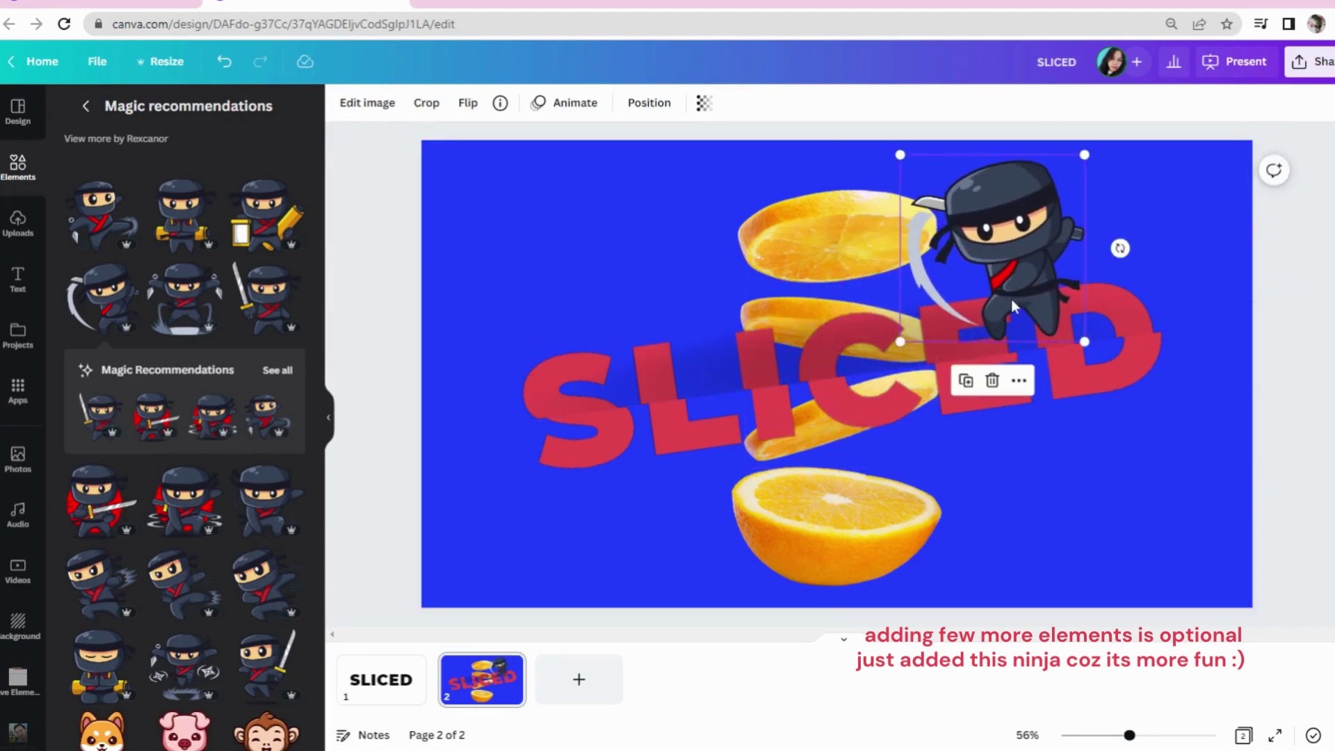
left_click_drag(1078, 341, 1017, 282)
left_click_drag(963, 245, 1008, 237)
left_click(1090, 580)
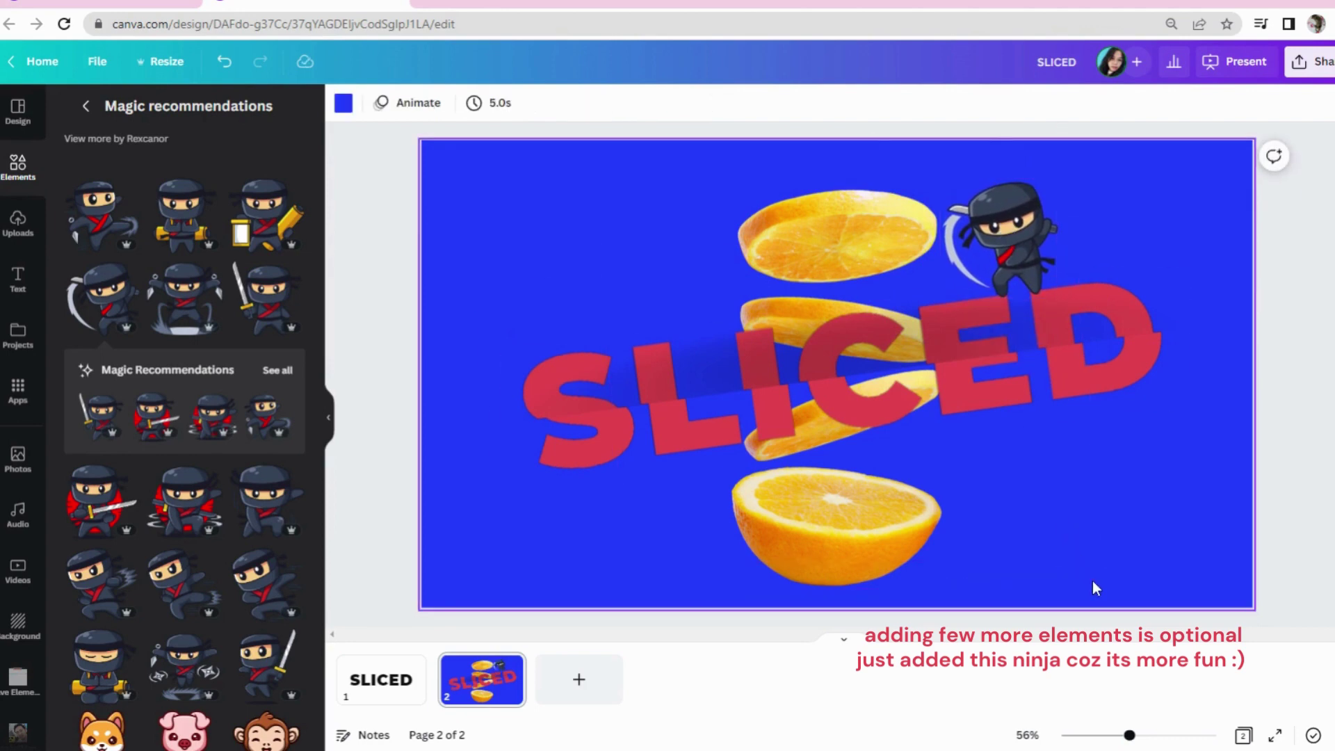